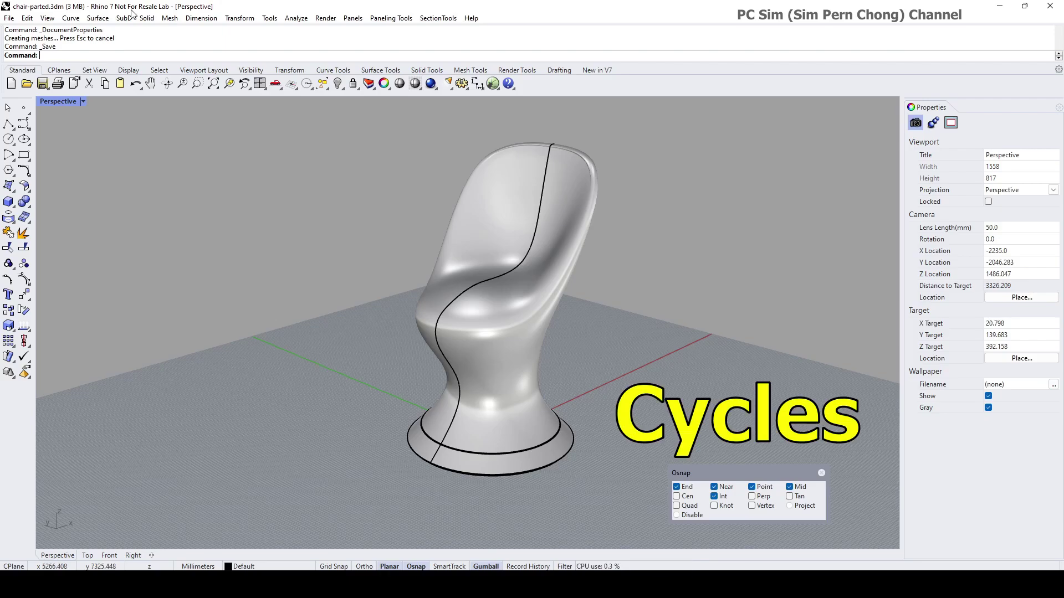
pyautogui.click(9, 18)
pyautogui.click(52, 237)
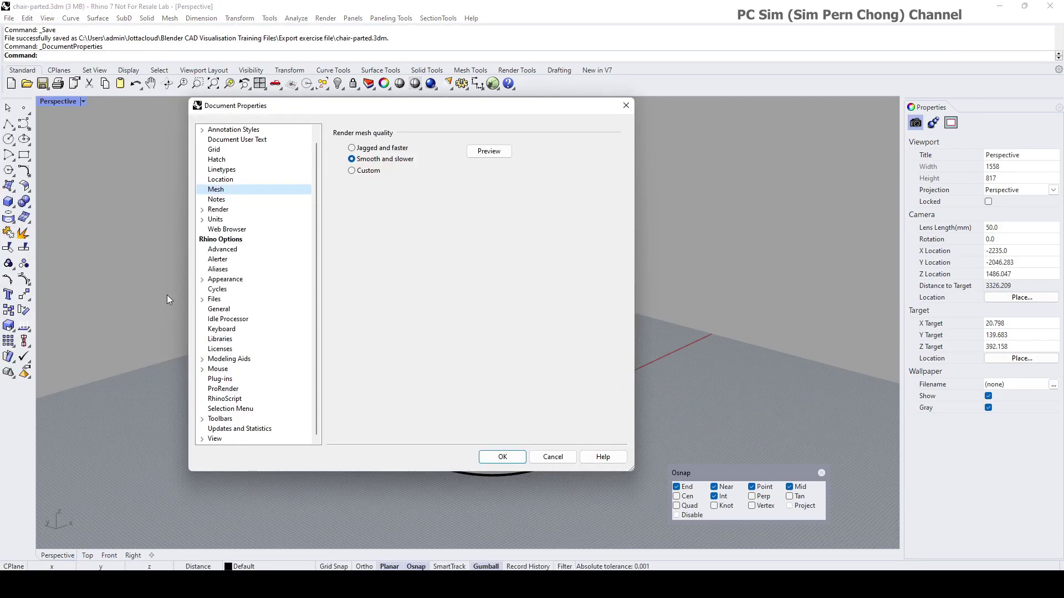
pyautogui.click(218, 289)
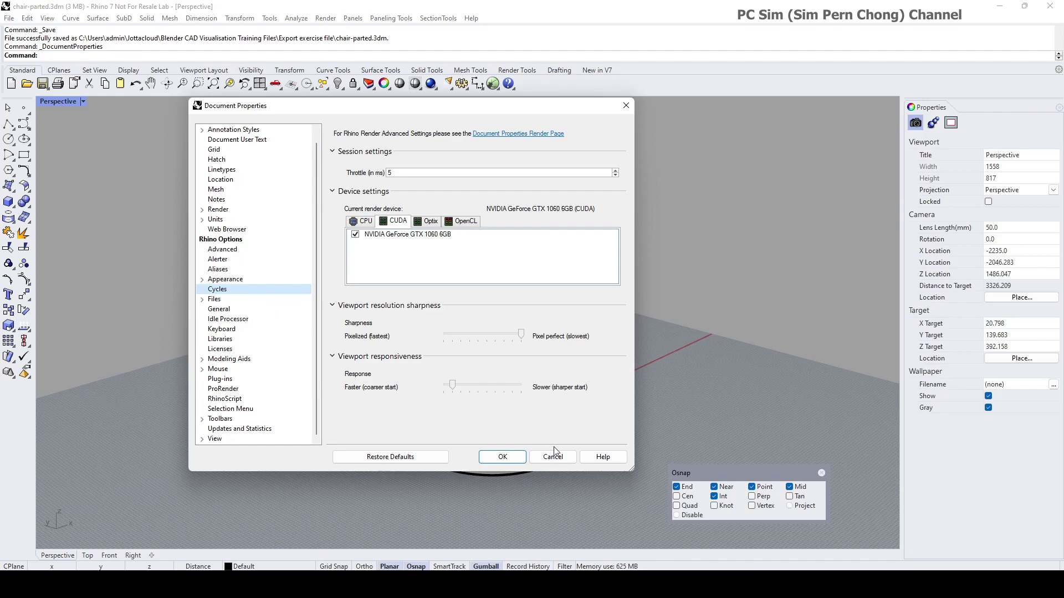
pyautogui.click(561, 461)
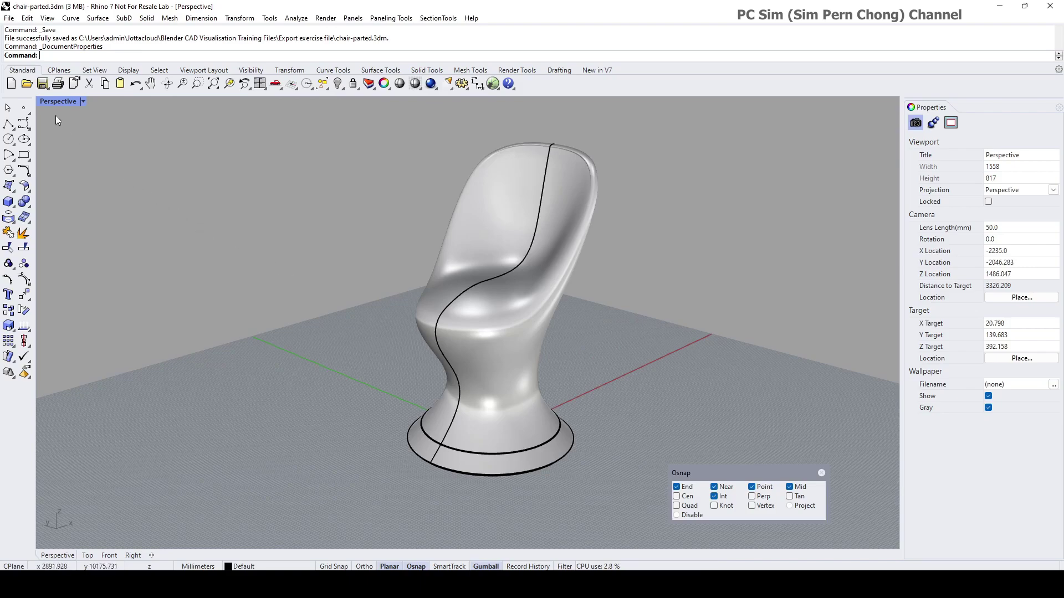
# Step: Set the Perspective view to Raytraced display and confirm Blender's render engine stays Cycles
pyautogui.click(44, 101)
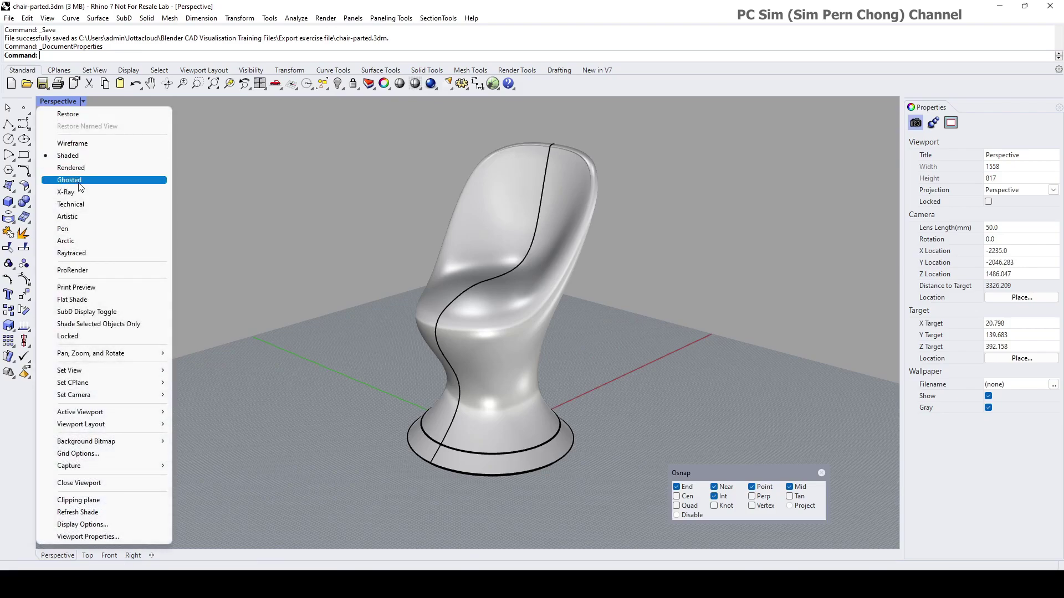
pyautogui.click(81, 254)
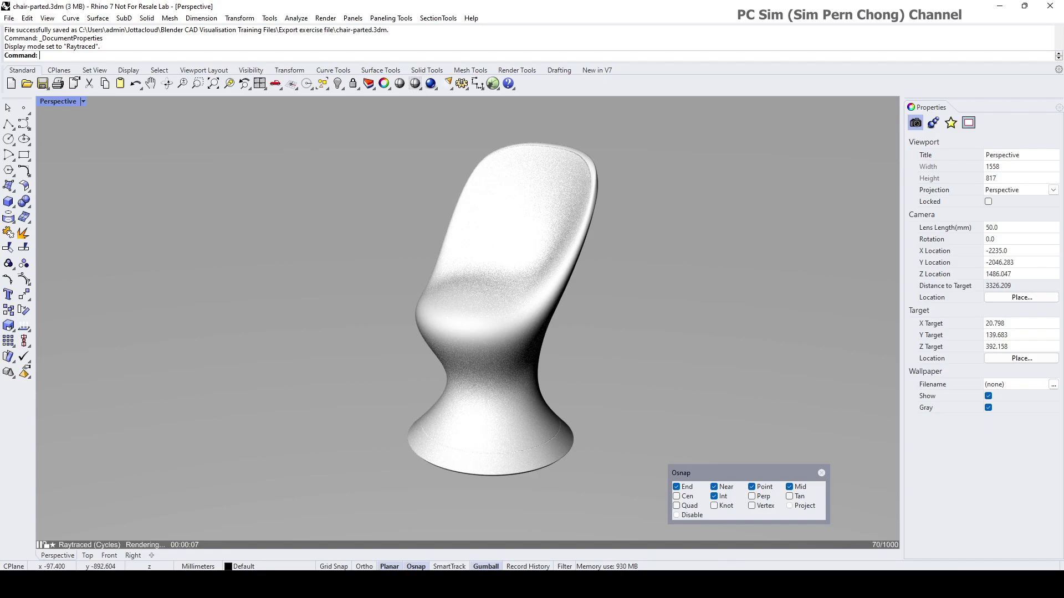
pyautogui.hotkey('alt', 'Tab')
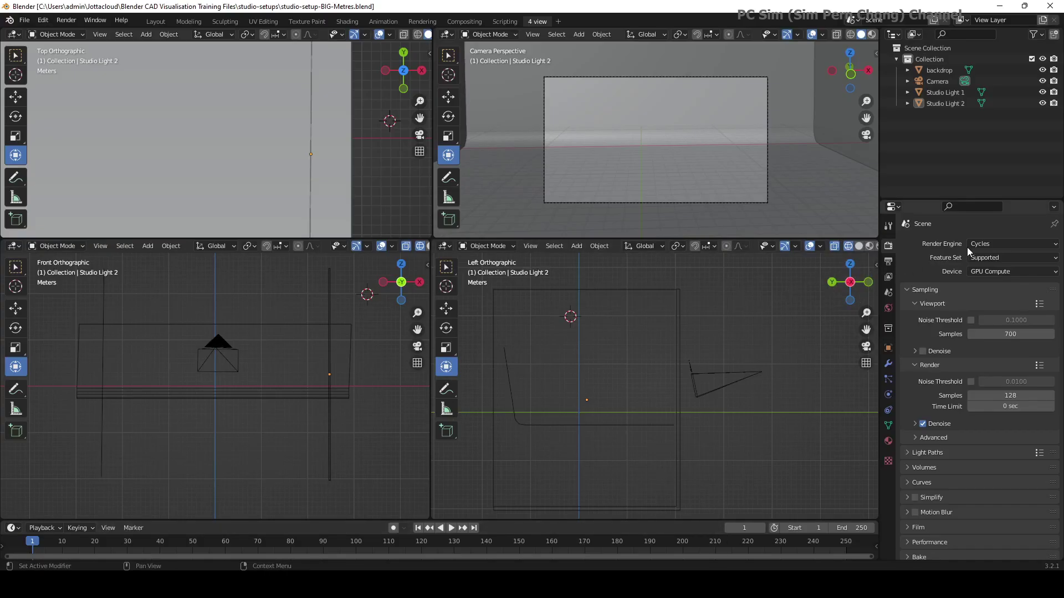
pyautogui.click(985, 246)
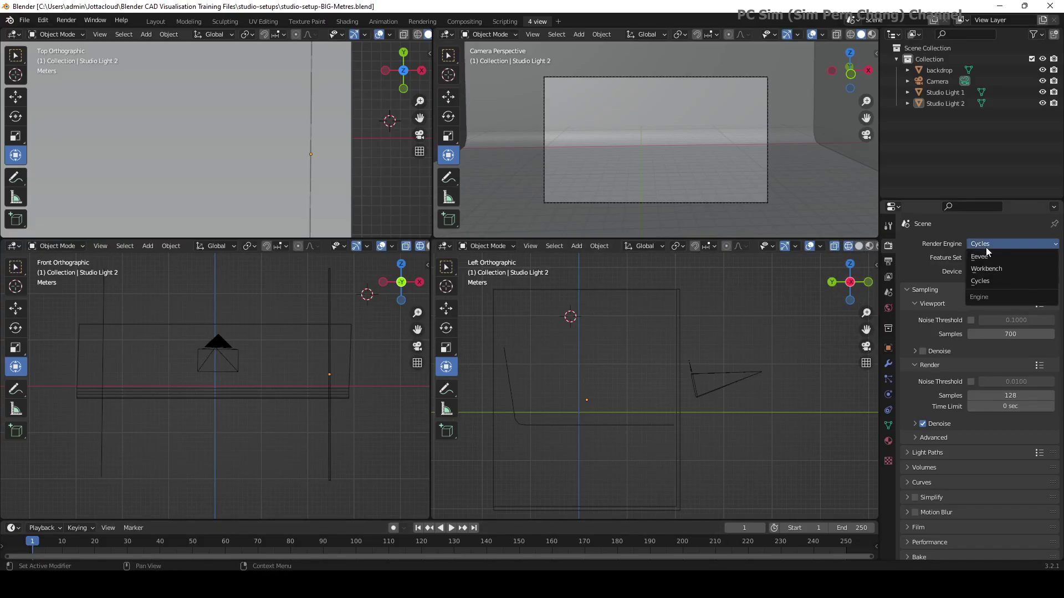
pyautogui.click(984, 282)
pyautogui.hotkey('alt', 'Tab')
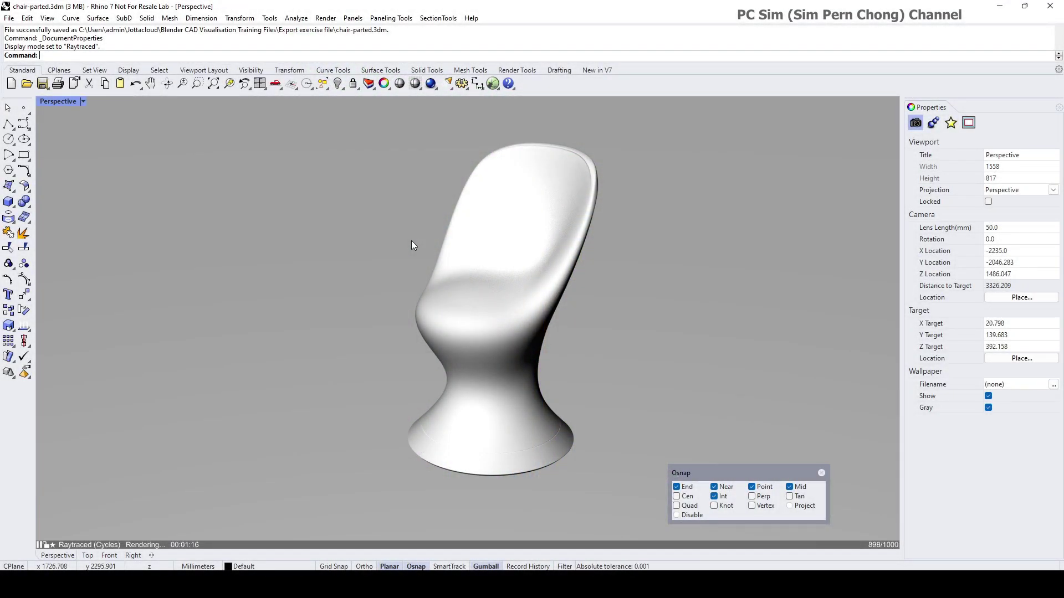
# Step: Set the Perspective view to Shaded display, then orbit and pan to recentre the chair
pyautogui.click(48, 101)
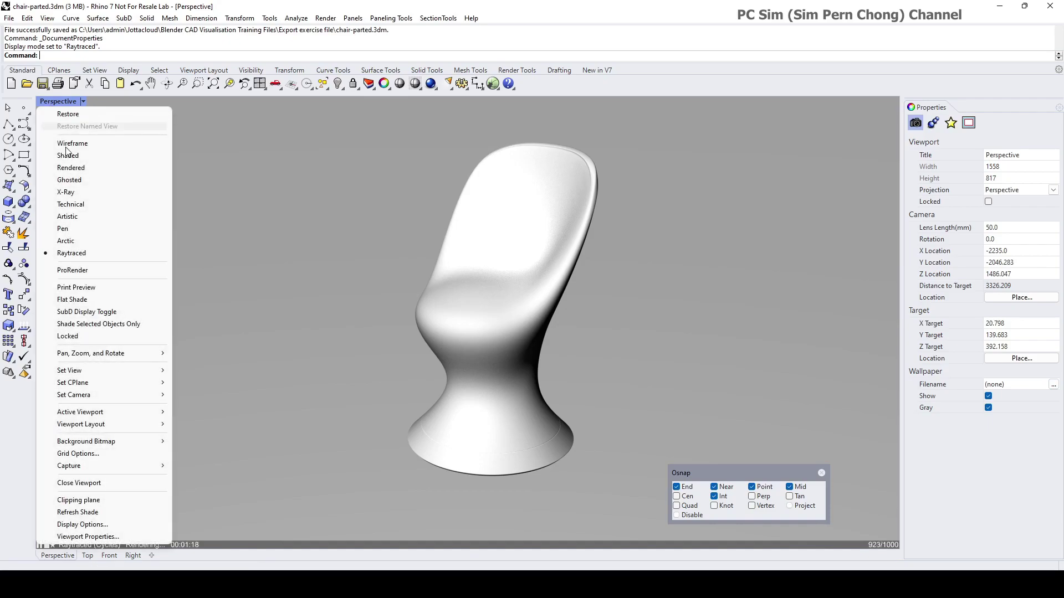
pyautogui.click(67, 154)
pyautogui.moveTo(277, 267)
pyautogui.mouseDown(button='right')
pyautogui.moveTo(286, 259)
pyautogui.moveTo(254, 268)
pyautogui.moveTo(278, 275)
pyautogui.moveTo(190, 310)
pyautogui.moveTo(221, 294)
pyautogui.moveTo(278, 290)
pyautogui.moveTo(202, 280)
pyautogui.moveTo(287, 269)
pyautogui.moveTo(288, 287)
pyautogui.moveTo(209, 295)
pyautogui.mouseUp(button='right')
pyautogui.scroll(3, 297, 300)
pyautogui.scroll(-3, 295, 300)
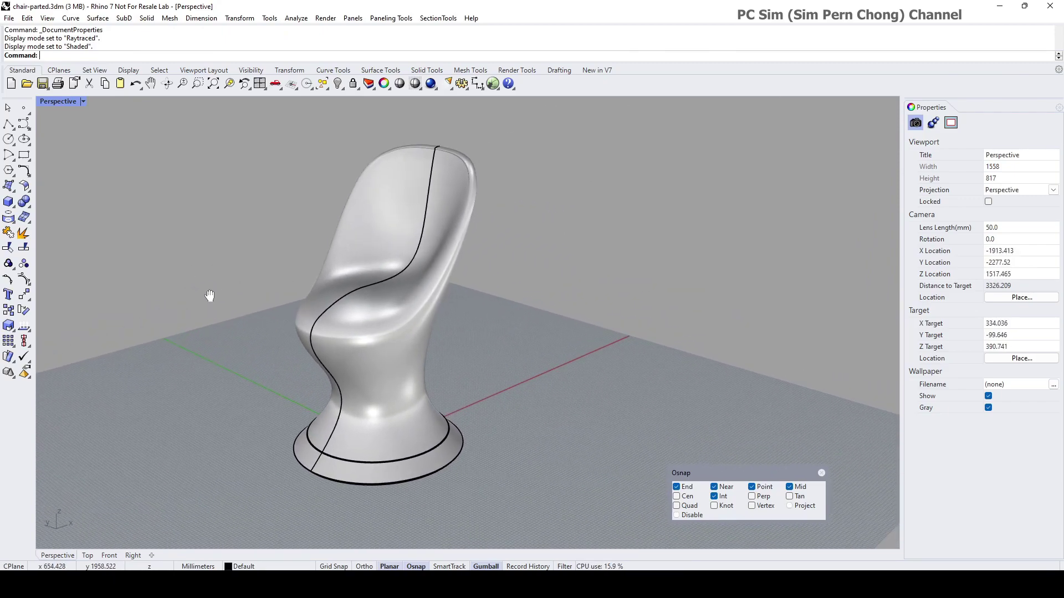
pyautogui.keyDown('shift'); pyautogui.moveTo(466, 390); pyautogui.dragTo(496, 376, button='right'); pyautogui.keyUp('shift')
pyautogui.scroll(3, 502, 370)
pyautogui.scroll(-3, 502, 370)
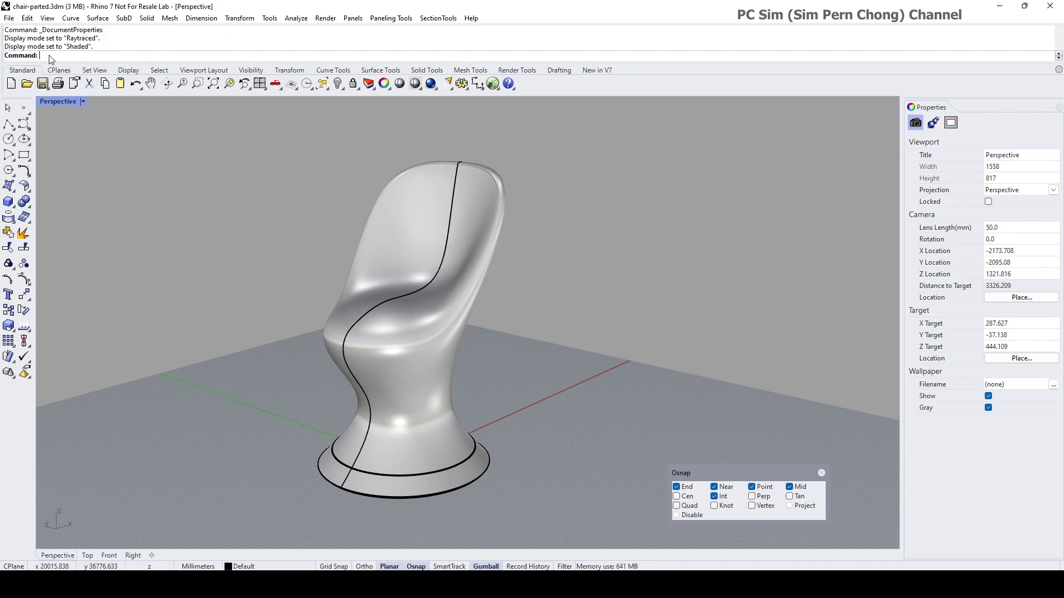
# Step: Run Libraries, set the Perspective view to Rendered, and open the Render Content Plastic folder
pyautogui.write('l')
pyautogui.press('Return')
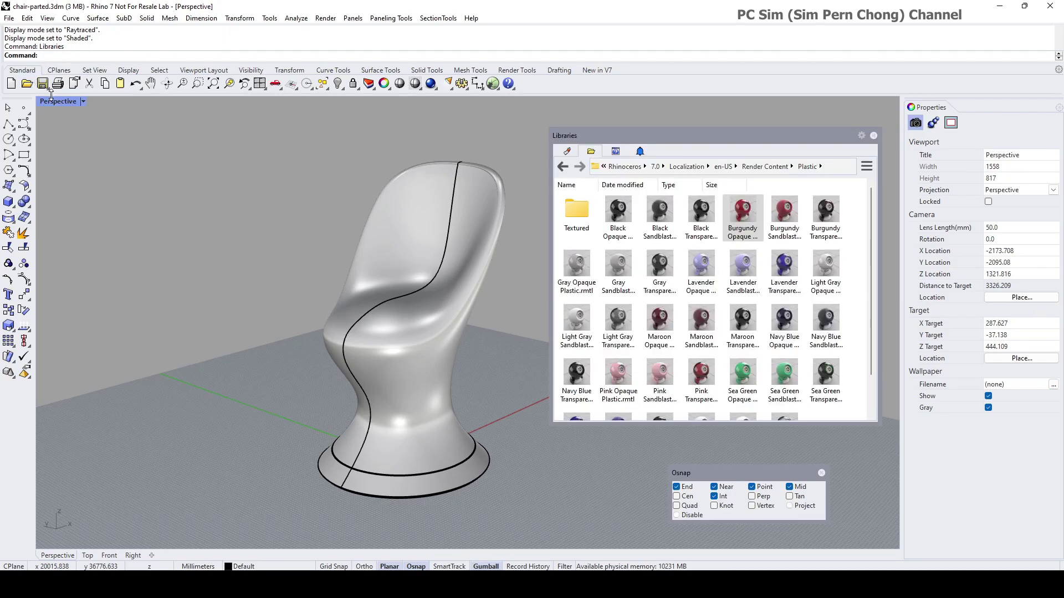
pyautogui.click(58, 101)
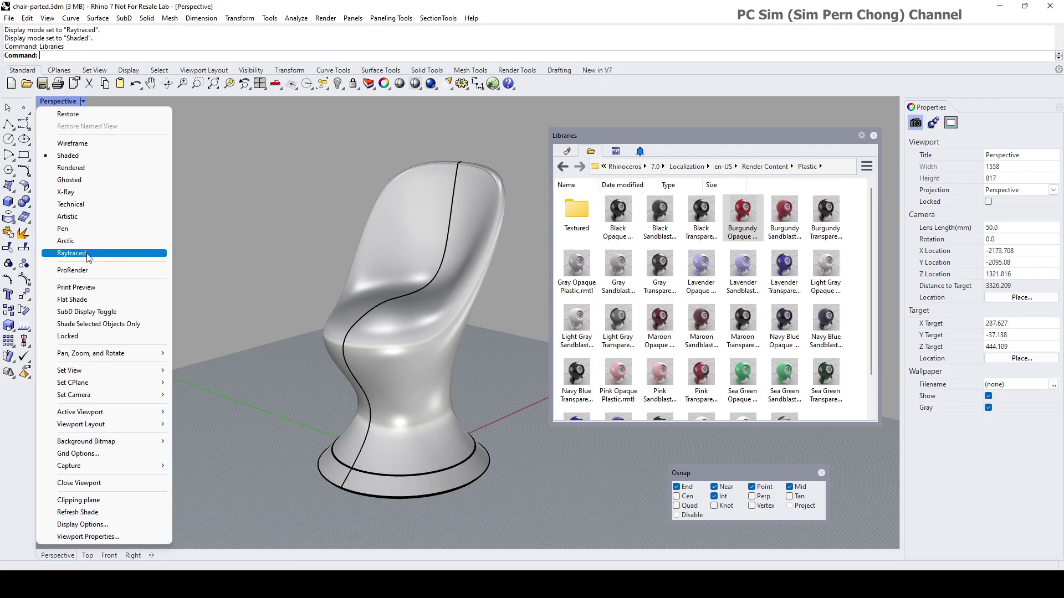
pyautogui.click(72, 167)
pyautogui.click(753, 219)
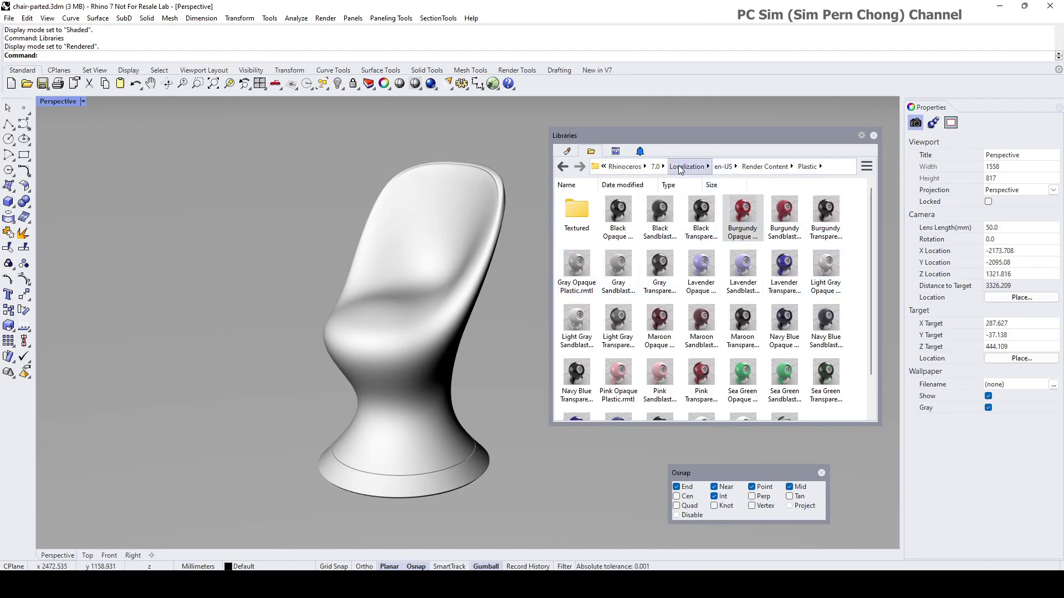
pyautogui.click(755, 167)
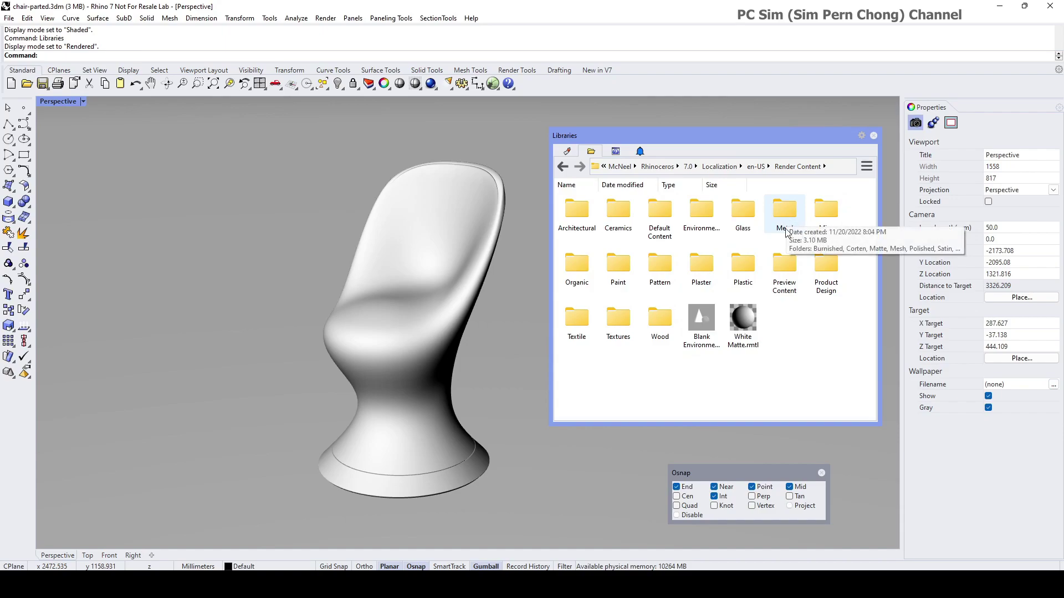
pyautogui.doubleClick(744, 268)
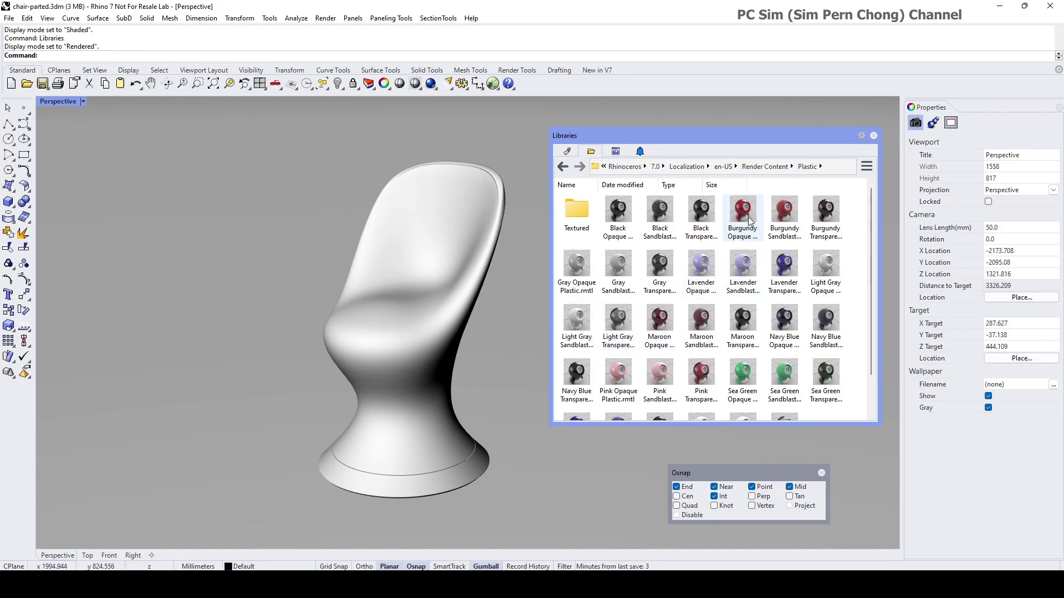
# Step: Apply Burgundy Opaque plastic to the shell and Metal > Polished Steel to the base, then close Libraries
pyautogui.moveTo(742, 211); pyautogui.dragTo(410, 339)
pyautogui.moveTo(487, 340); pyautogui.dragTo(451, 334, button='right')
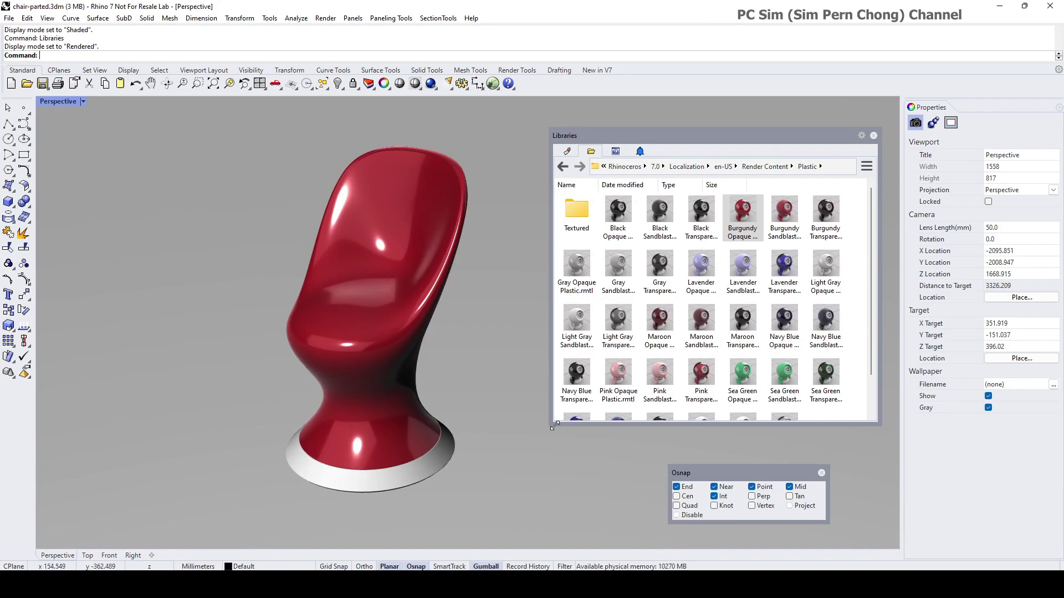
pyautogui.click(764, 166)
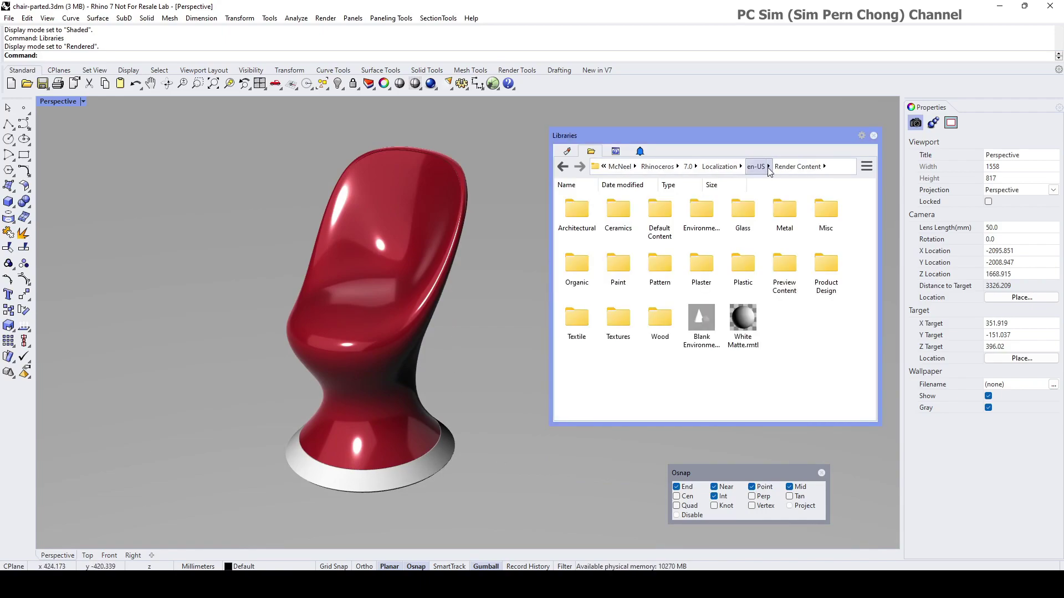
pyautogui.doubleClick(786, 210)
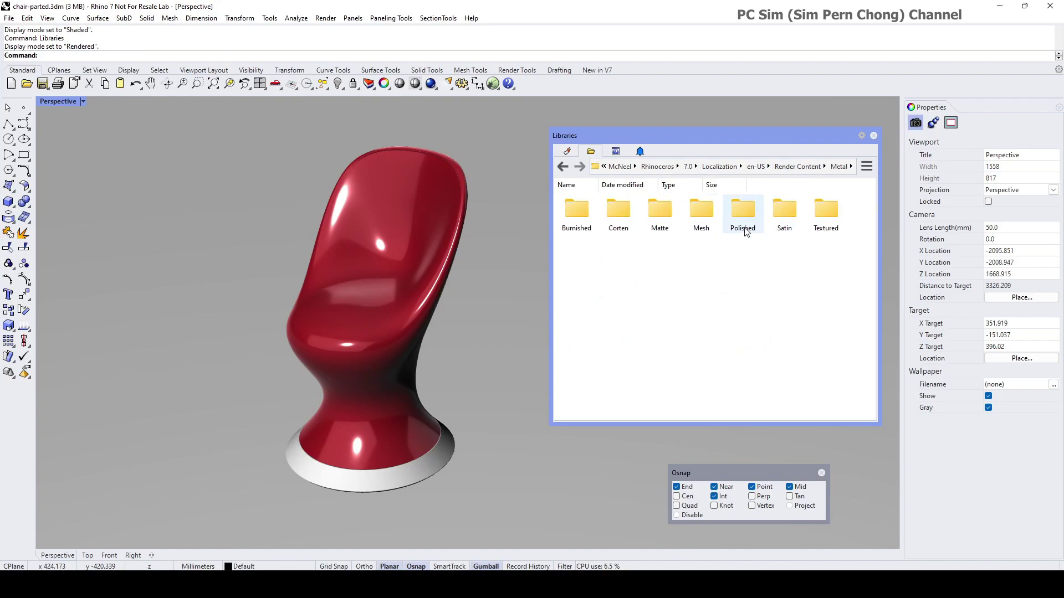
pyautogui.doubleClick(743, 210)
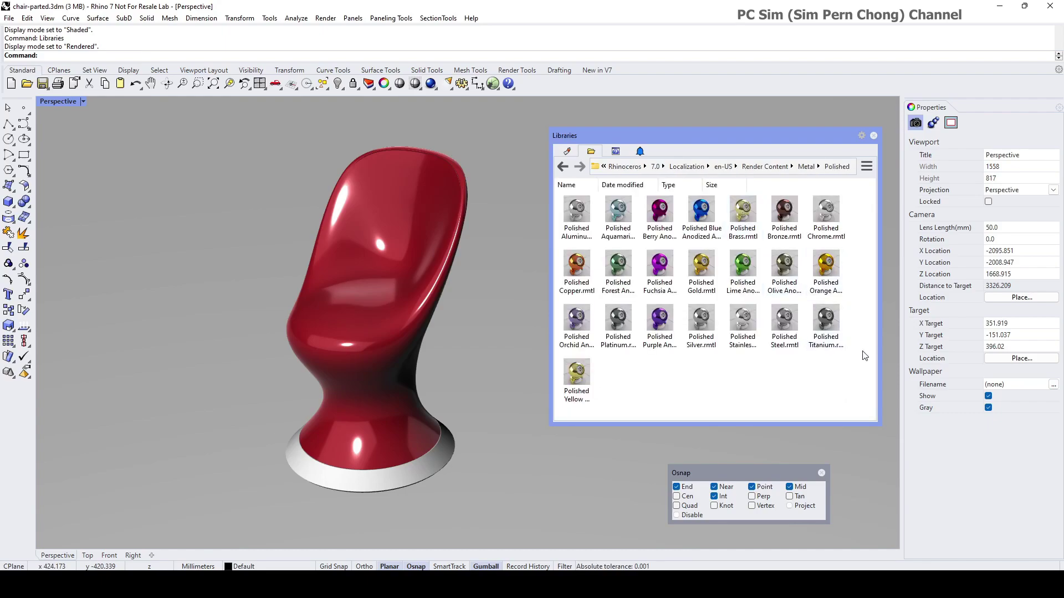
pyautogui.moveTo(785, 322); pyautogui.dragTo(428, 459)
pyautogui.moveTo(497, 477); pyautogui.dragTo(482, 436, button='right')
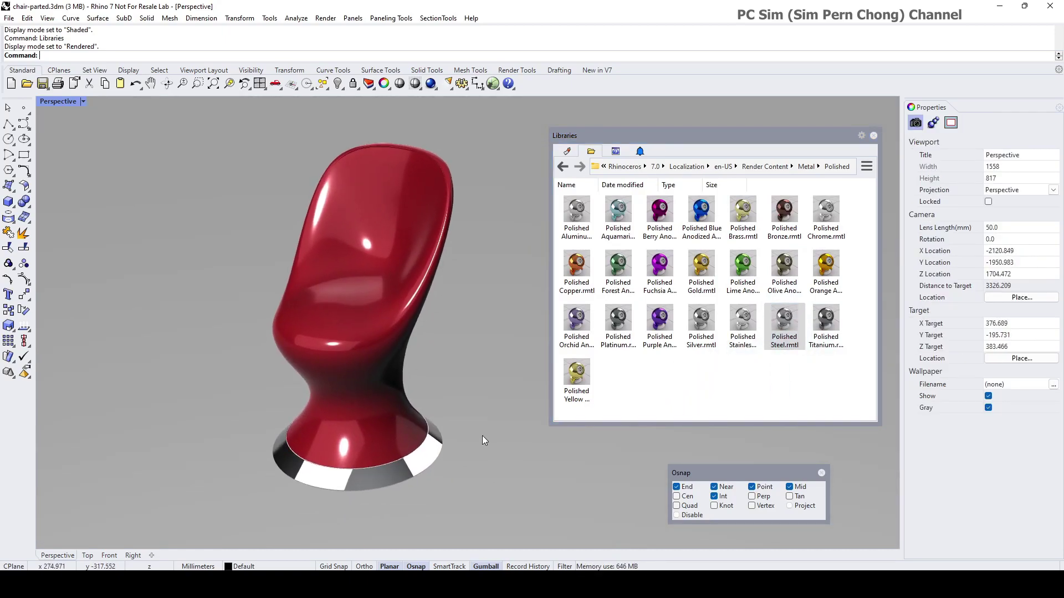
pyautogui.click(873, 136)
pyautogui.keyDown('shift'); pyautogui.moveTo(562, 268); pyautogui.dragTo(525, 275, button='right'); pyautogui.keyUp('shift')
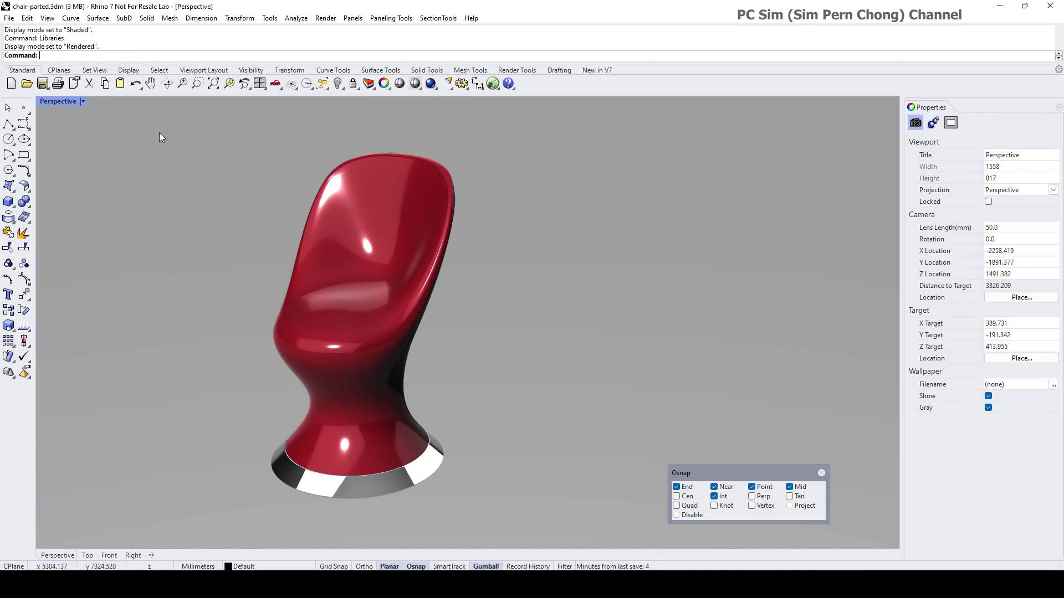
# Step: Export the two selected chair polysurfaces as a MotionBuilder (*.fbx) file named chair
pyautogui.moveTo(159, 133); pyautogui.dragTo(575, 533)
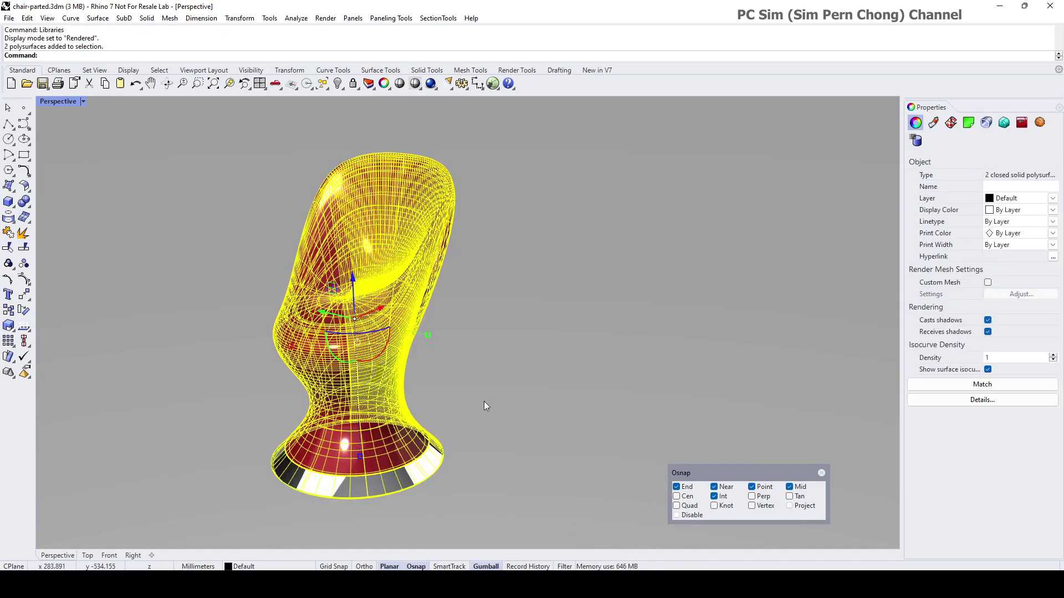
pyautogui.click(9, 18)
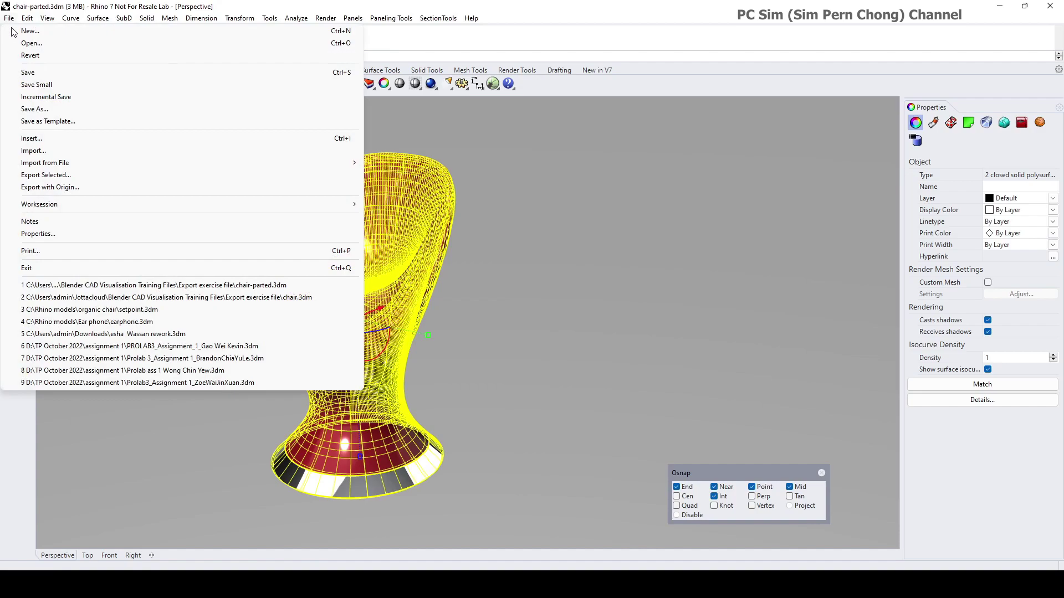
pyautogui.click(38, 175)
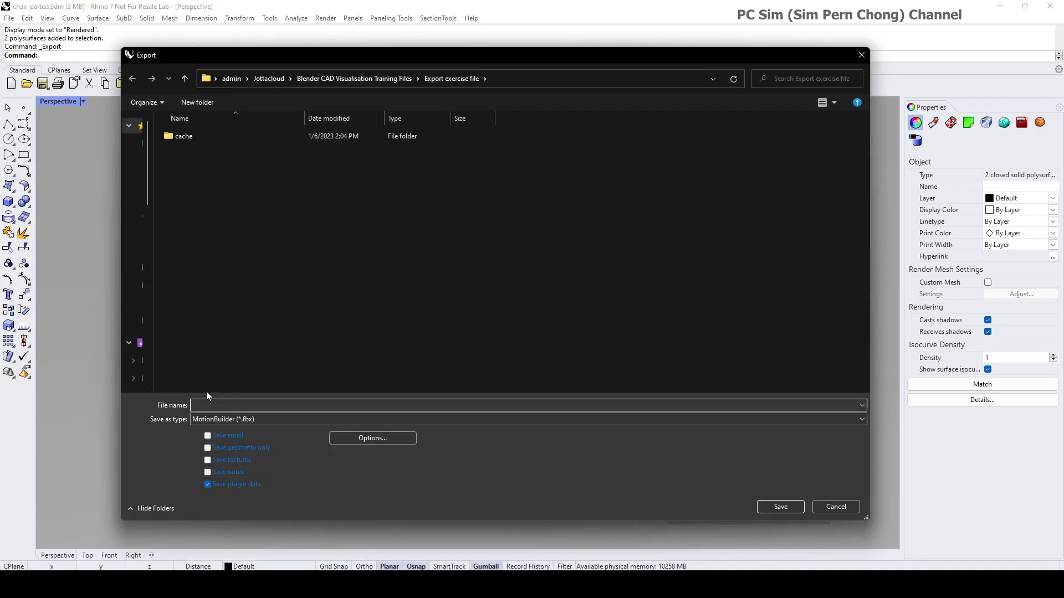
pyautogui.click(214, 420)
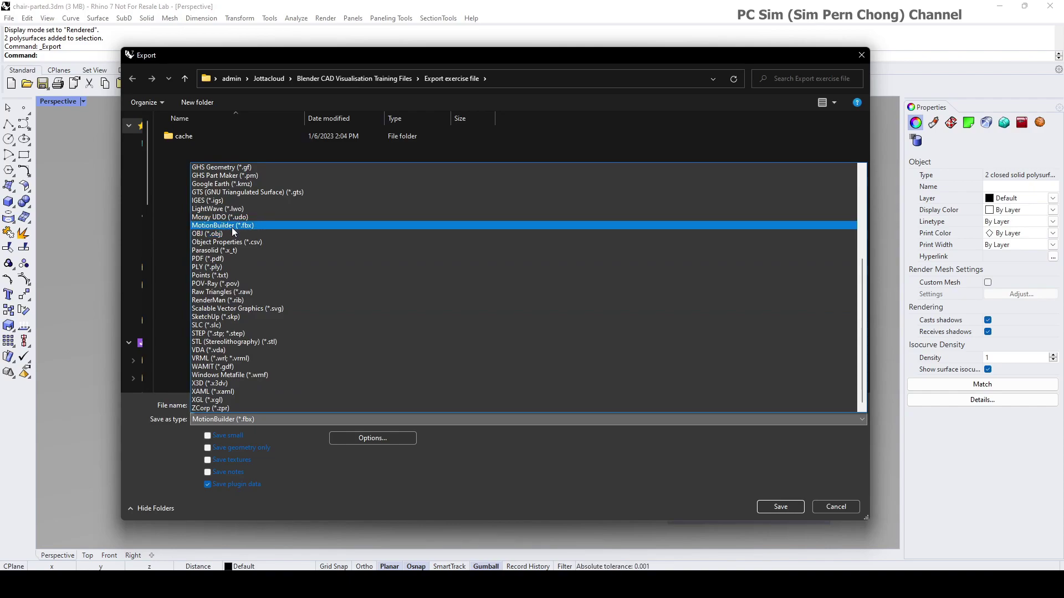
pyautogui.click(232, 227)
pyautogui.click(216, 404)
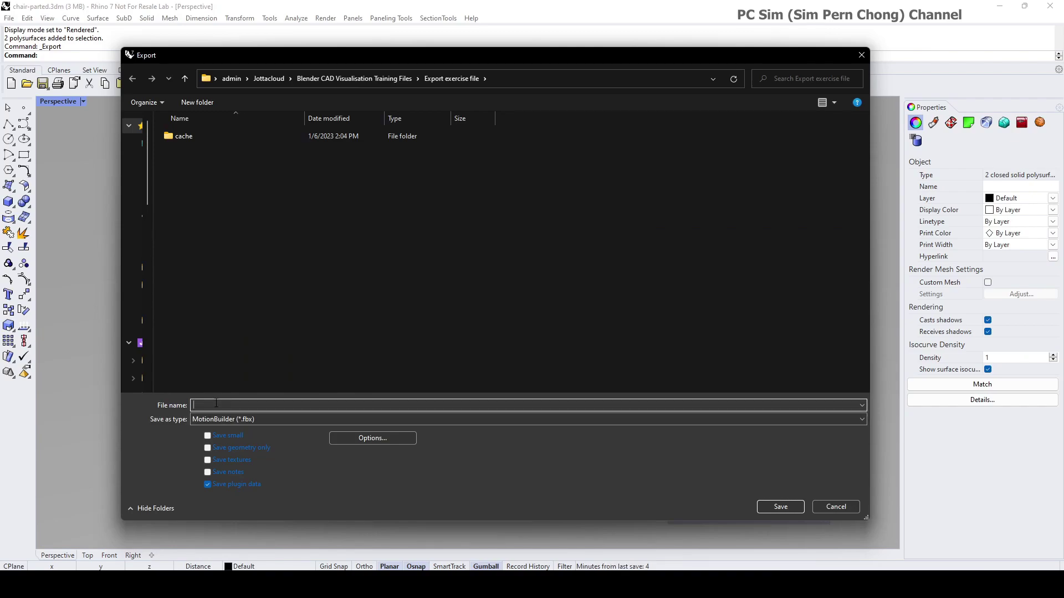
pyautogui.write('chair')
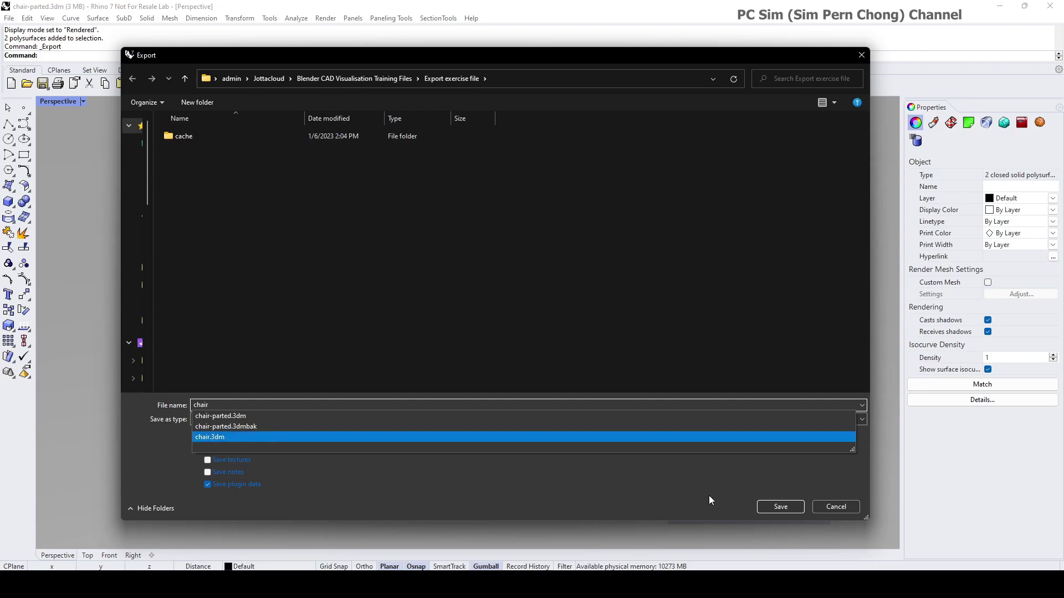
pyautogui.click(780, 507)
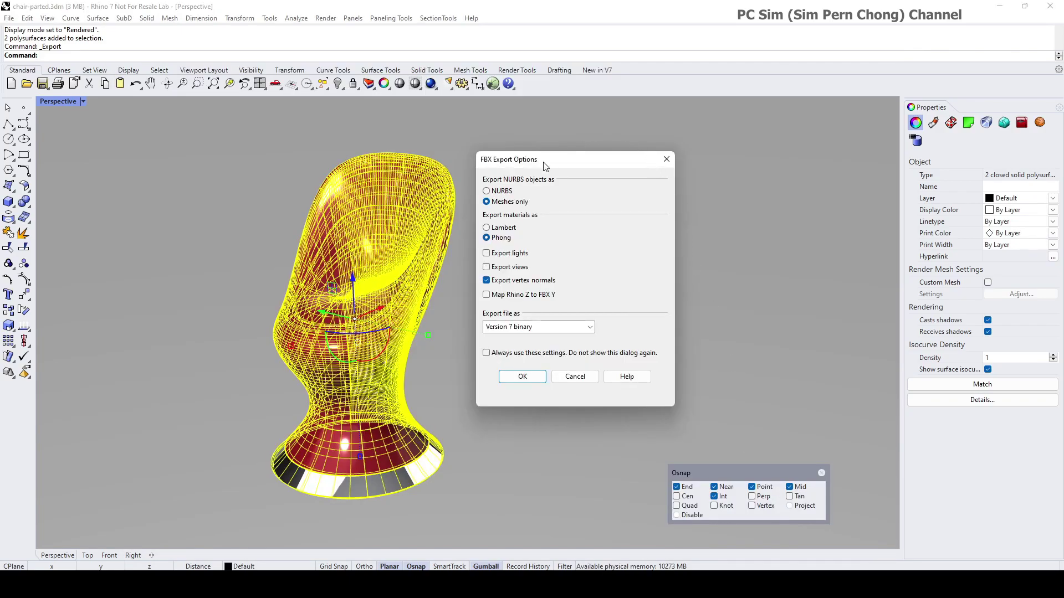
pyautogui.moveTo(545, 166); pyautogui.dragTo(549, 165)
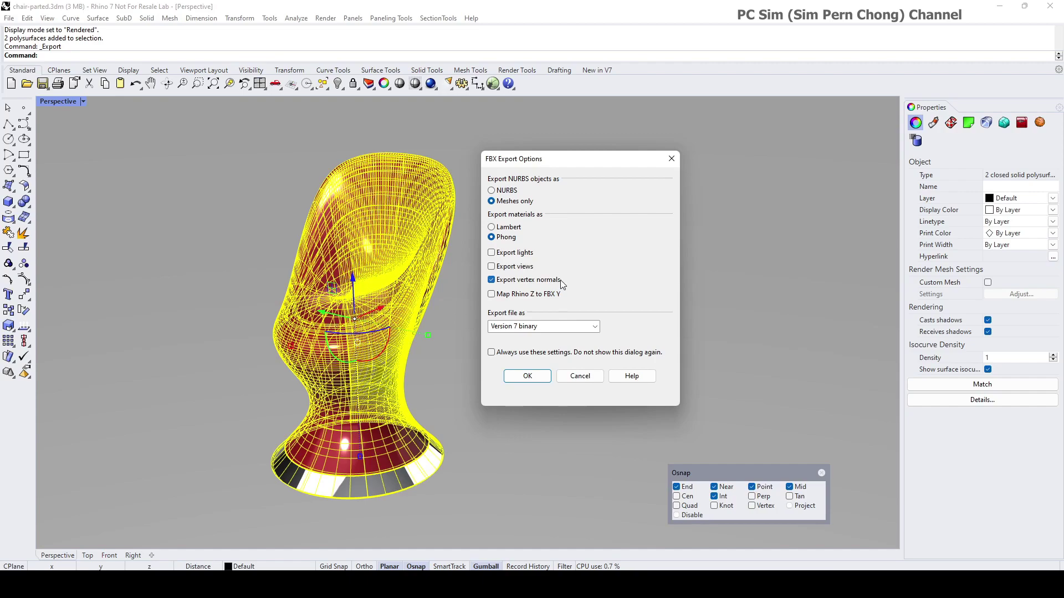
pyautogui.click(492, 253)
pyautogui.click(492, 255)
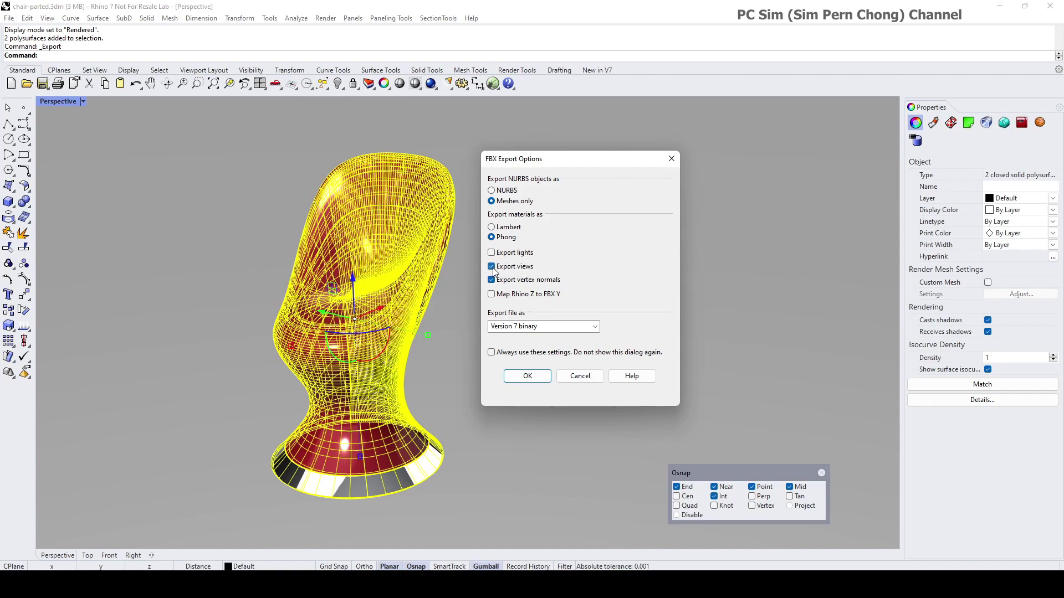
pyautogui.click(492, 267)
# Step: Accept the FBX options (Meshes only, Version 7 binary) and switch the mesh dialog to Simple Controls
pyautogui.click(520, 377)
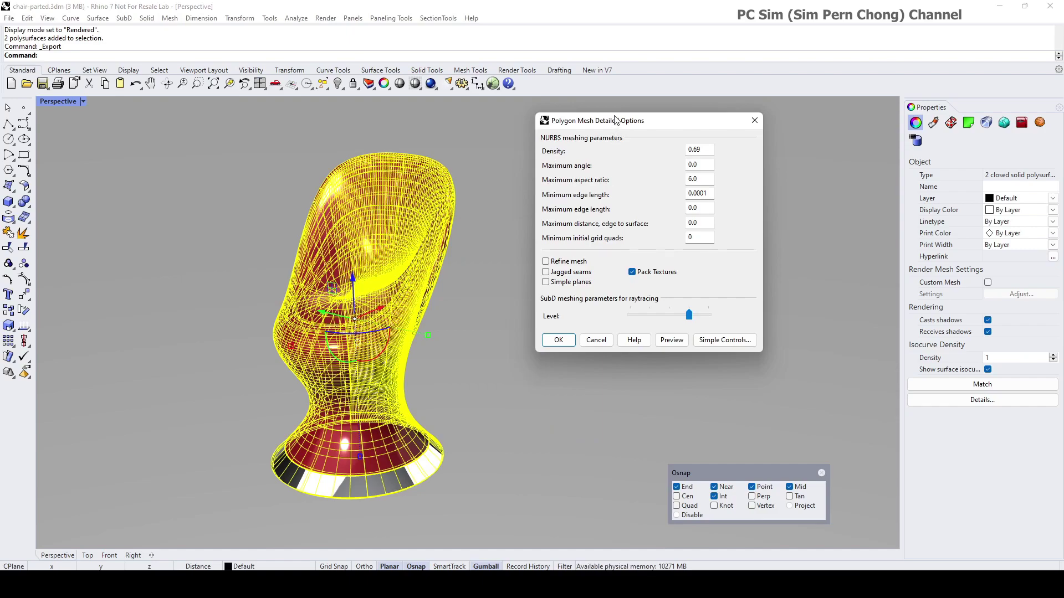
pyautogui.moveTo(614, 123); pyautogui.dragTo(547, 164)
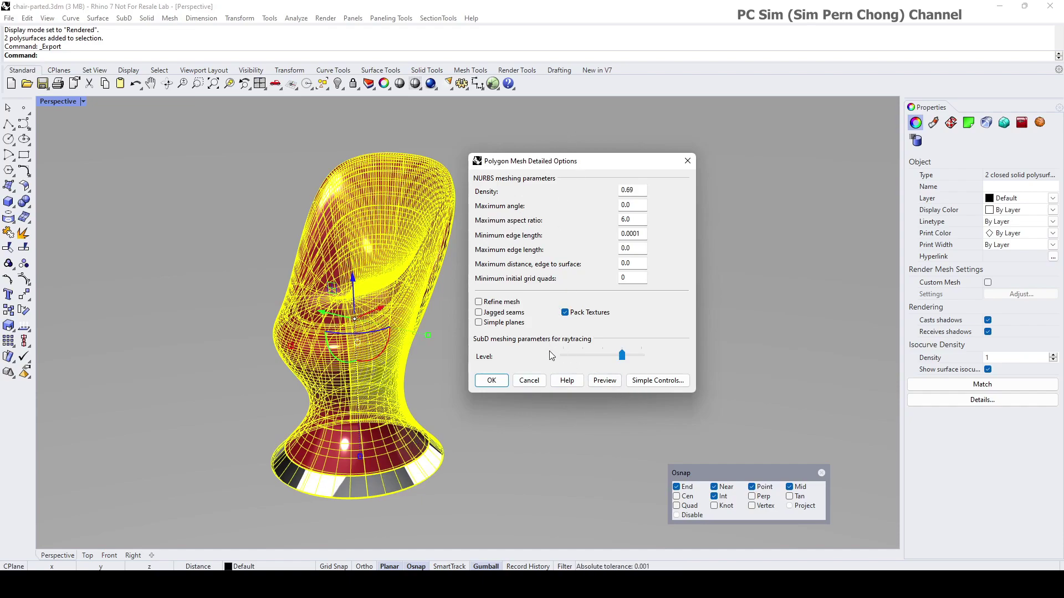
pyautogui.click(654, 382)
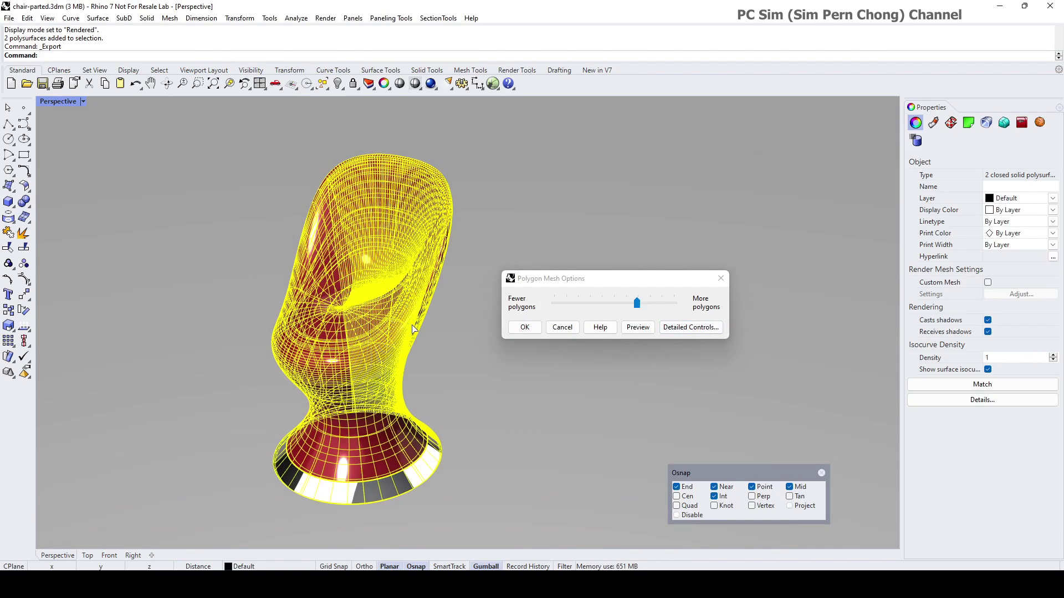
# Step: Lower the polygon slider, preview the export mesh, and orbit to inspect the seat
pyautogui.scroll(2, 414, 294)
pyautogui.moveTo(638, 303); pyautogui.dragTo(589, 304)
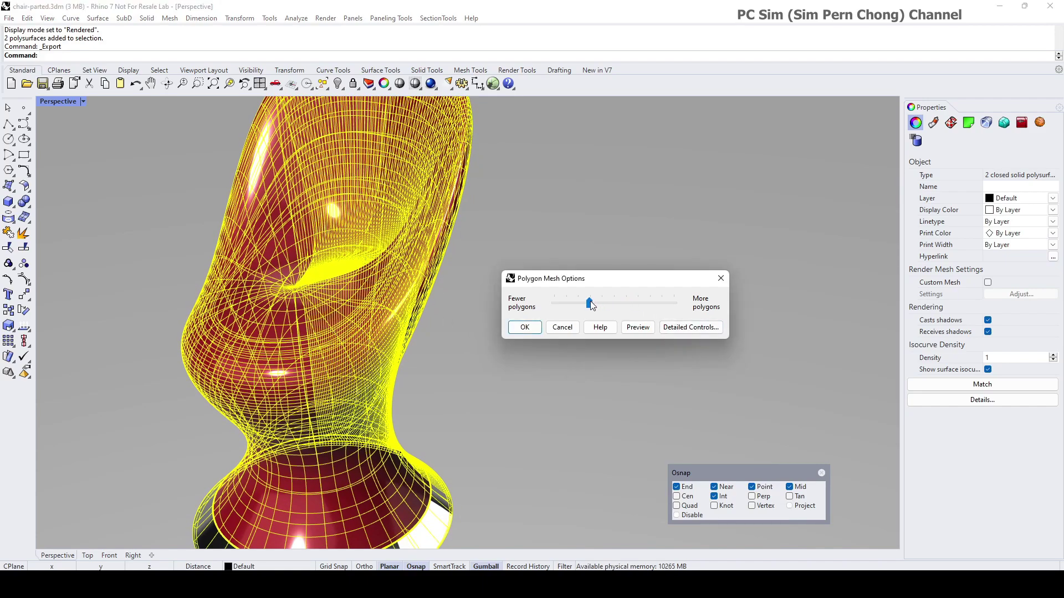
pyautogui.click(633, 331)
pyautogui.scroll(-2, 463, 264)
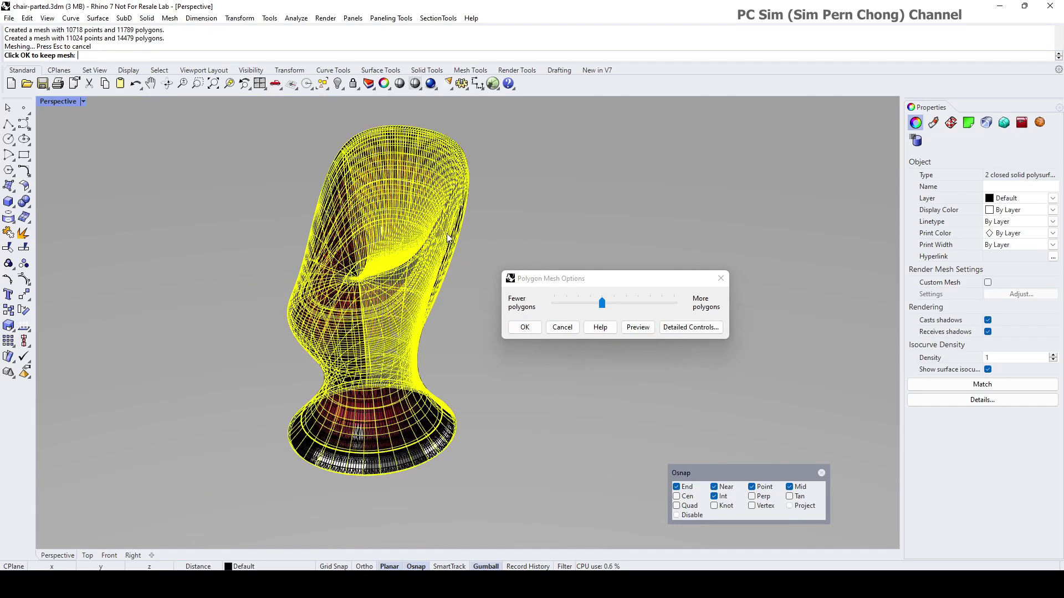
pyautogui.moveTo(448, 242); pyautogui.dragTo(443, 255, button='right')
pyautogui.scroll(3, 474, 134)
pyautogui.moveTo(474, 134); pyautogui.dragTo(486, 190, button='right')
pyautogui.scroll(5, 470, 157)
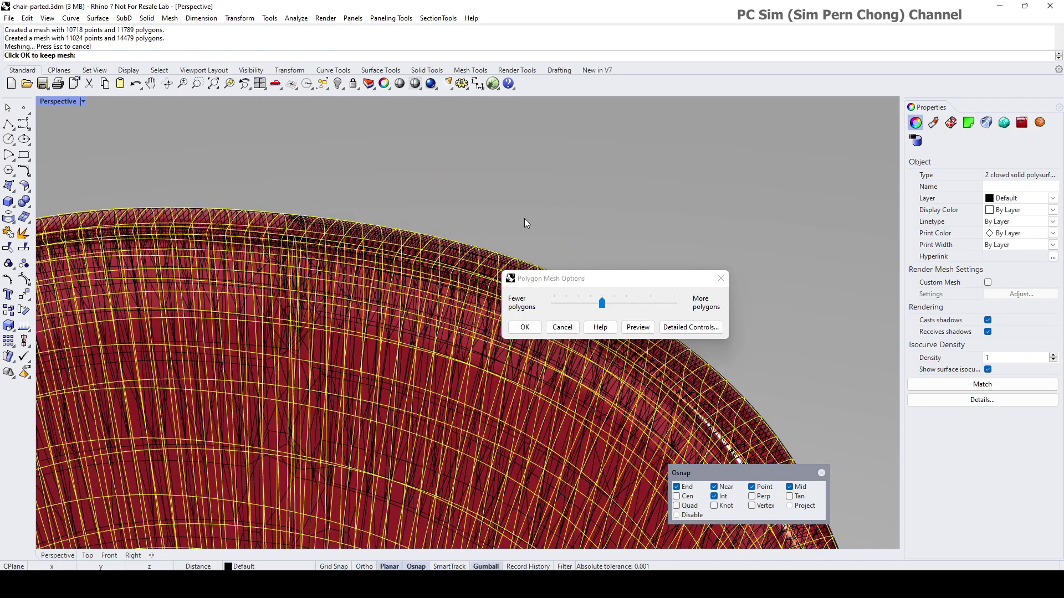
# Step: Reduce the mesh density further and preview the coarser mesh
pyautogui.moveTo(601, 304); pyautogui.dragTo(571, 305)
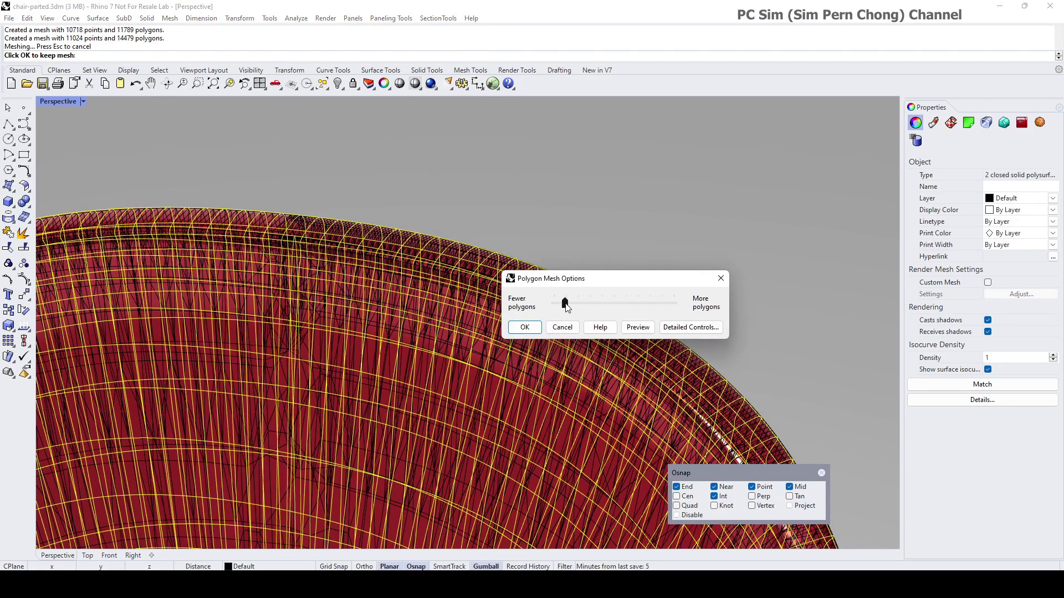
pyautogui.click(637, 327)
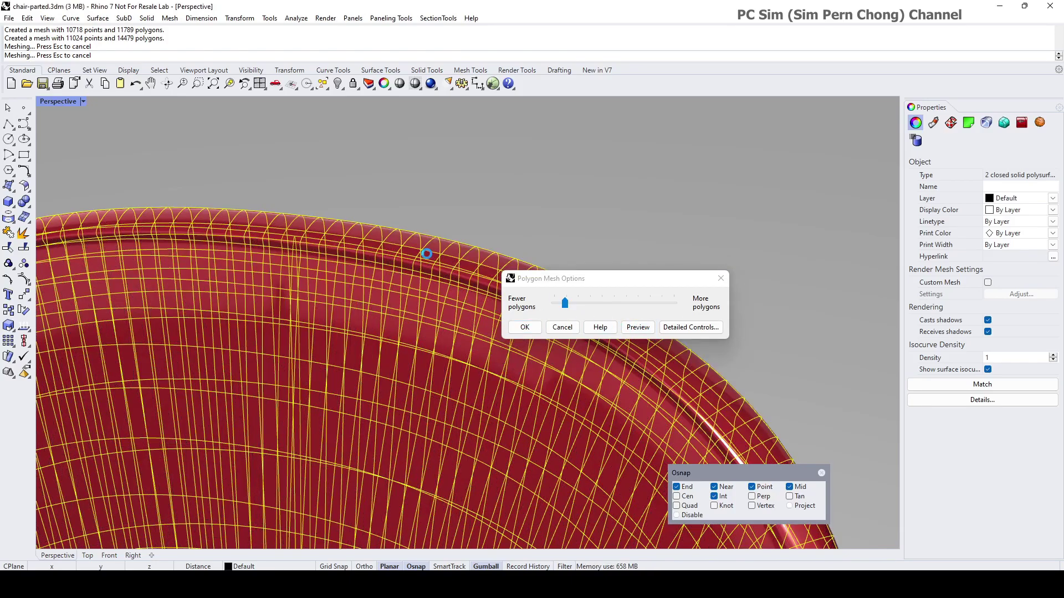
pyautogui.scroll(2, 393, 234)
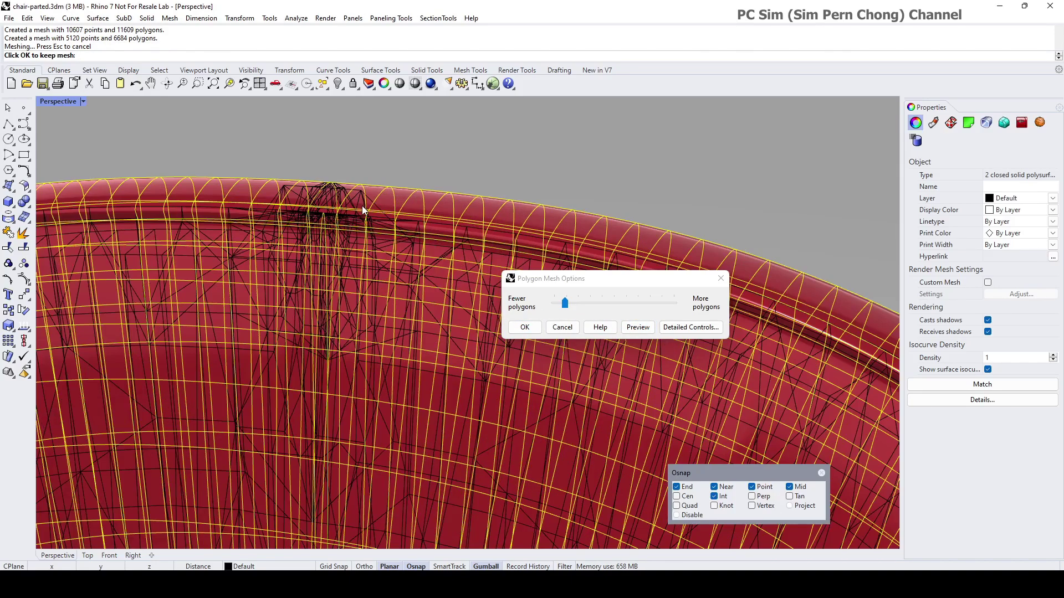
pyautogui.scroll(1, 361, 205)
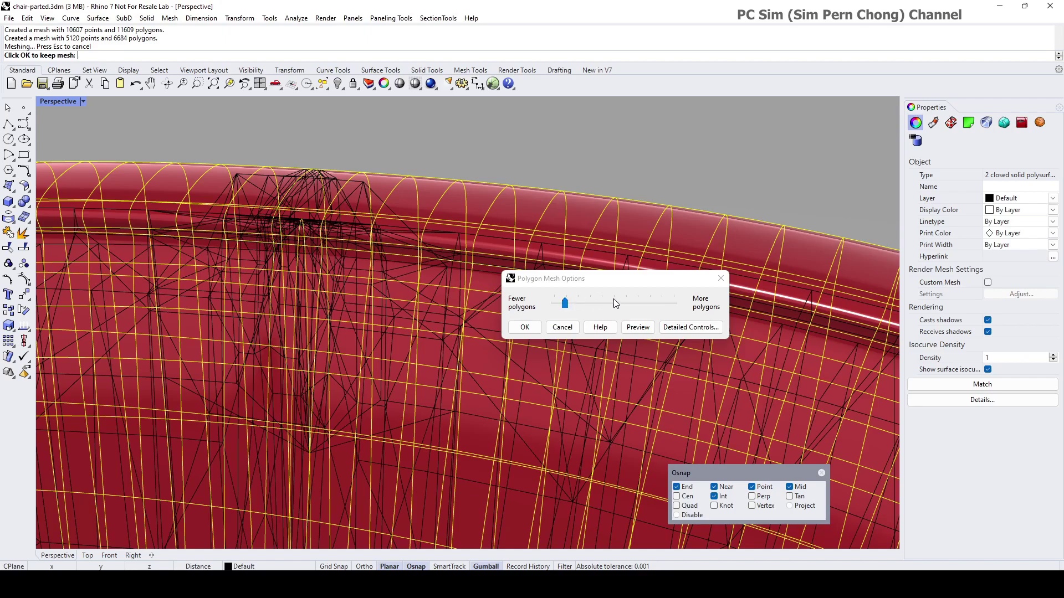
# Step: Raise the slider toward more polygons and preview the denser 17,004-polygon mesh
pyautogui.moveTo(564, 303); pyautogui.dragTo(611, 304)
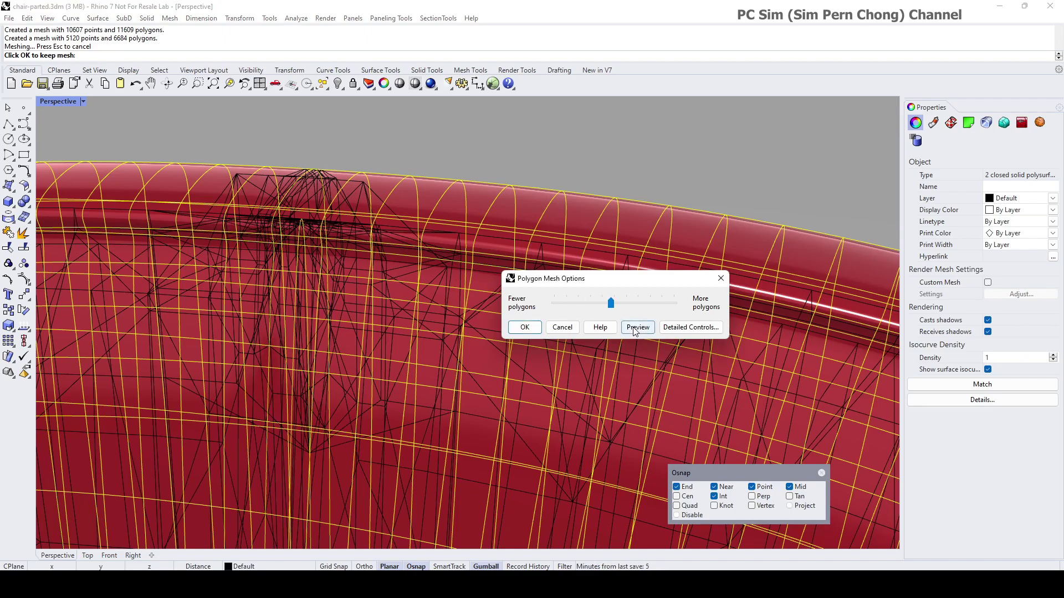
pyautogui.click(635, 329)
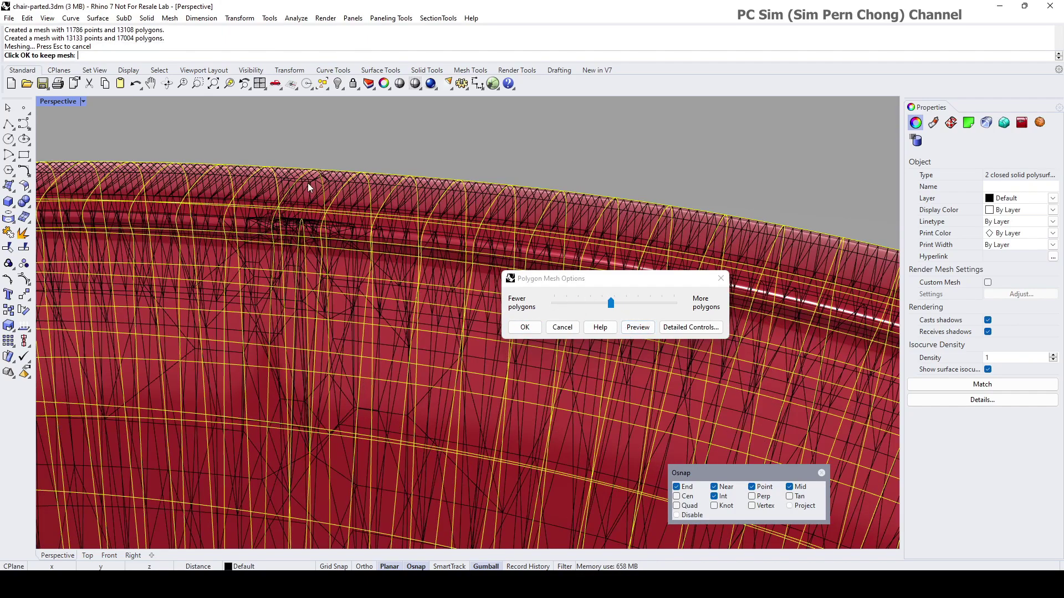
pyautogui.scroll(-1, 307, 182)
pyautogui.scroll(-2, 360, 204)
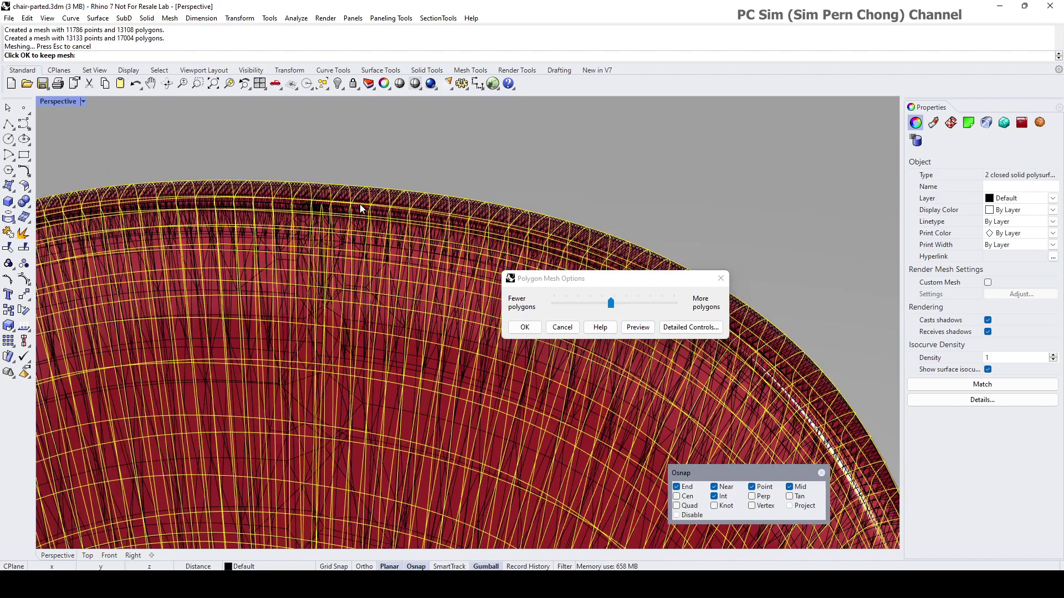
pyautogui.moveTo(570, 282); pyautogui.dragTo(498, 234)
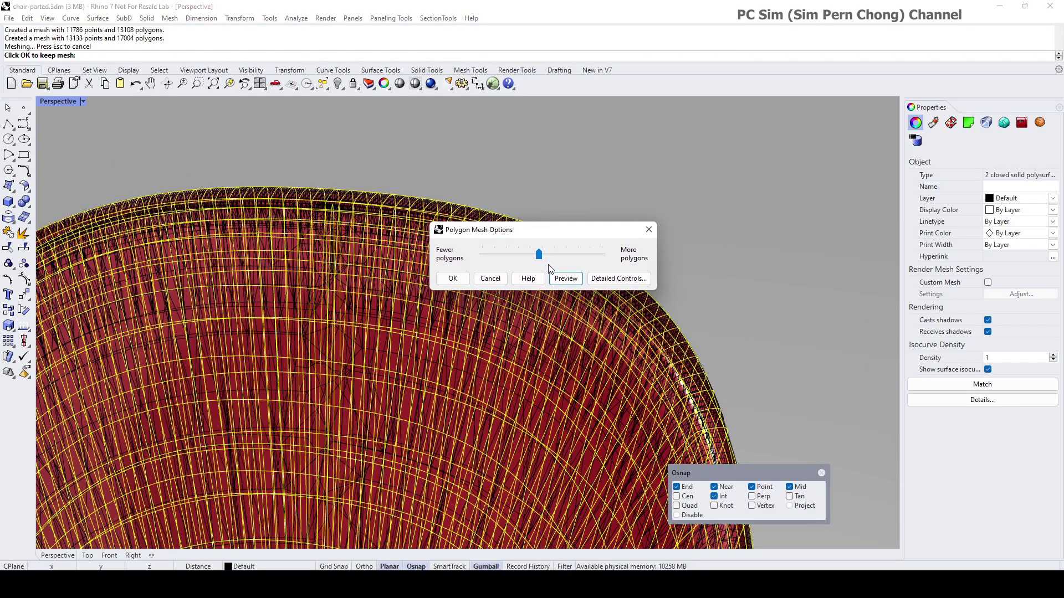
# Step: In Detailed Controls, set maximum edge-to-surface distance to 0.01 and preview the mesh
pyautogui.click(609, 284)
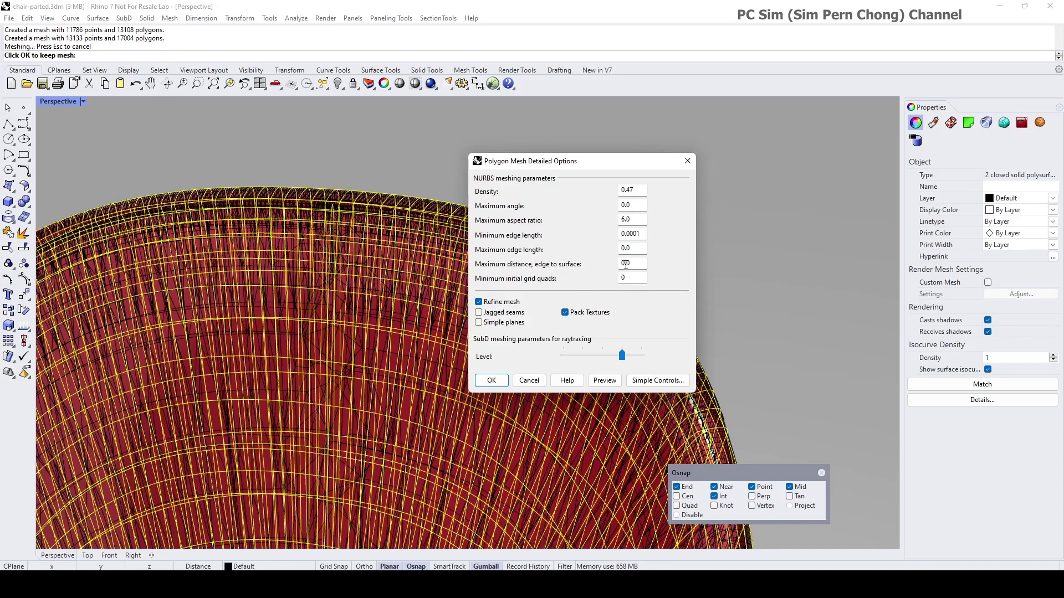
pyautogui.click(644, 264)
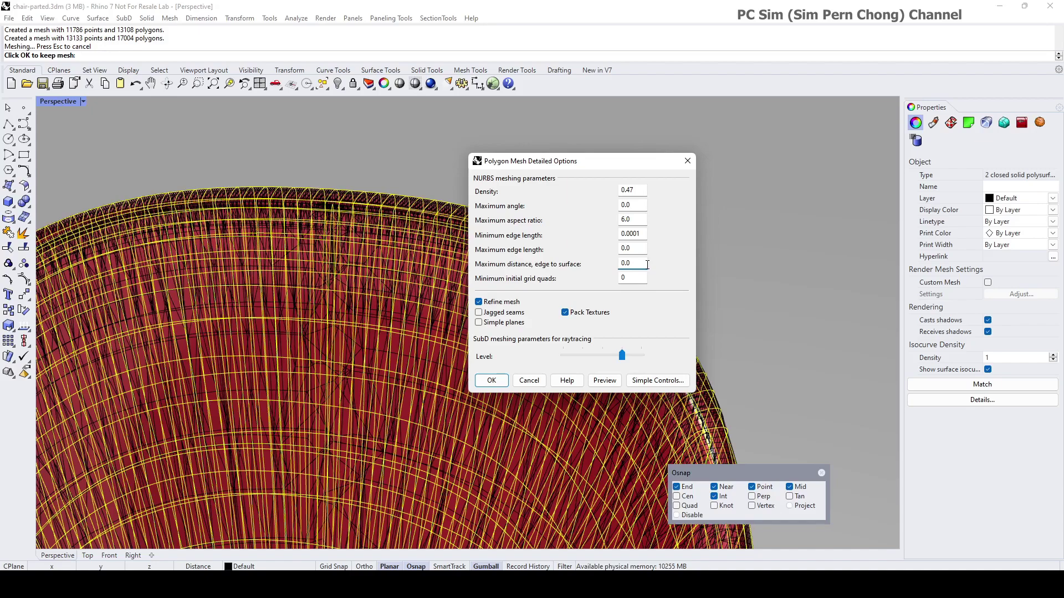
pyautogui.write('1')
pyautogui.click(605, 380)
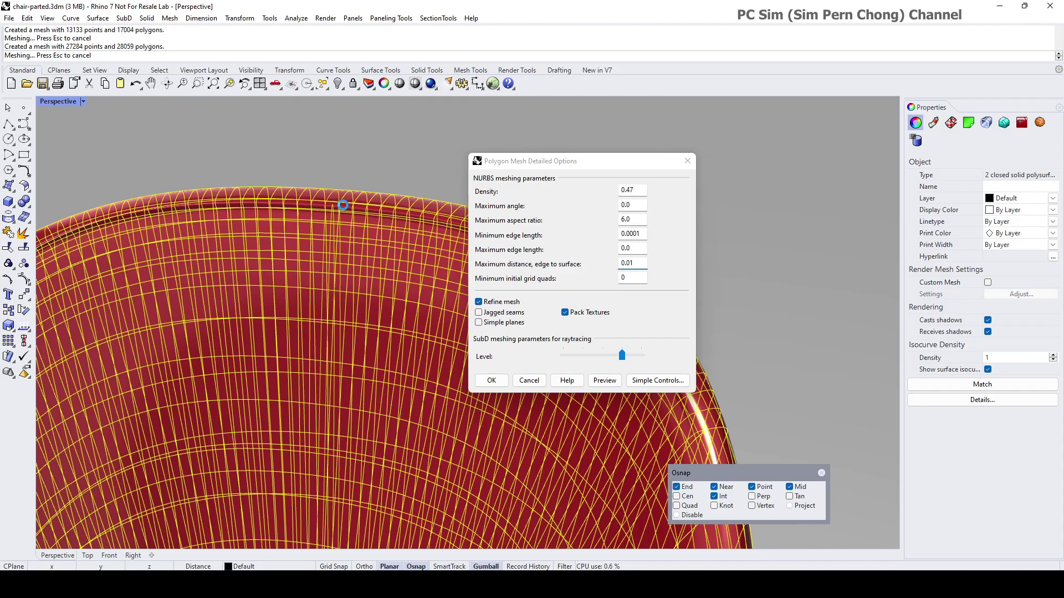
pyautogui.scroll(2, 344, 205)
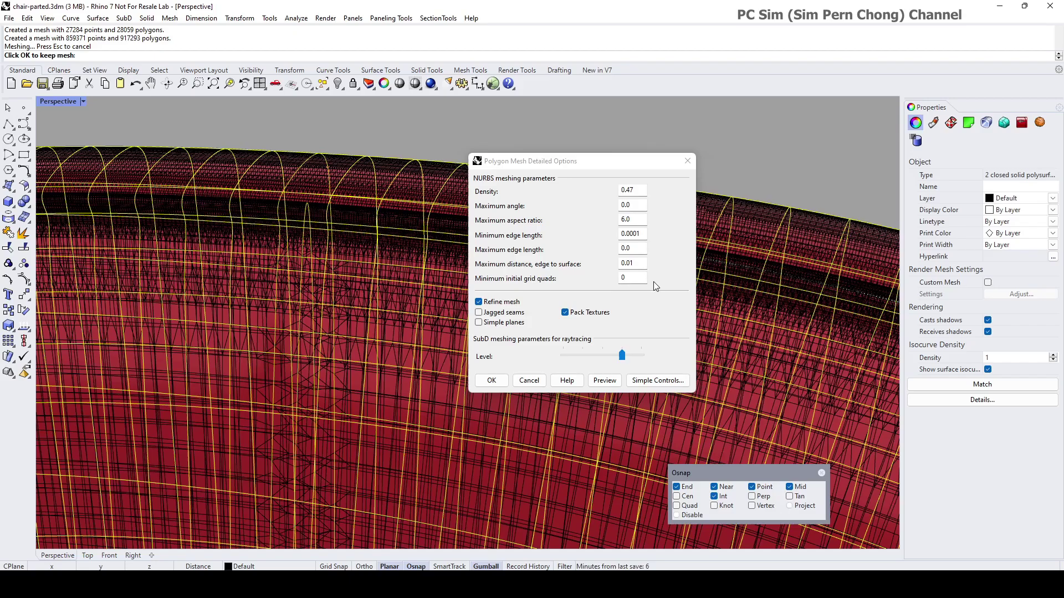
# Step: Change the maximum distance to 0.1, preview it, and confirm to export chair.fbx
pyautogui.doubleClick(631, 263)
pyautogui.write('0.1')
pyautogui.click(614, 381)
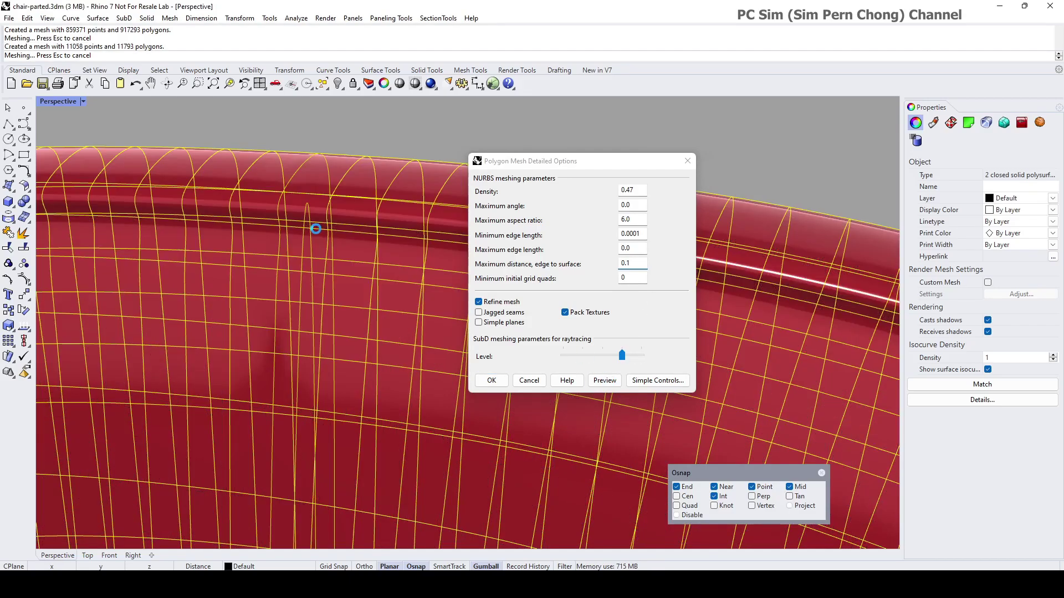
pyautogui.scroll(-3, 316, 230)
pyautogui.scroll(-3, 321, 277)
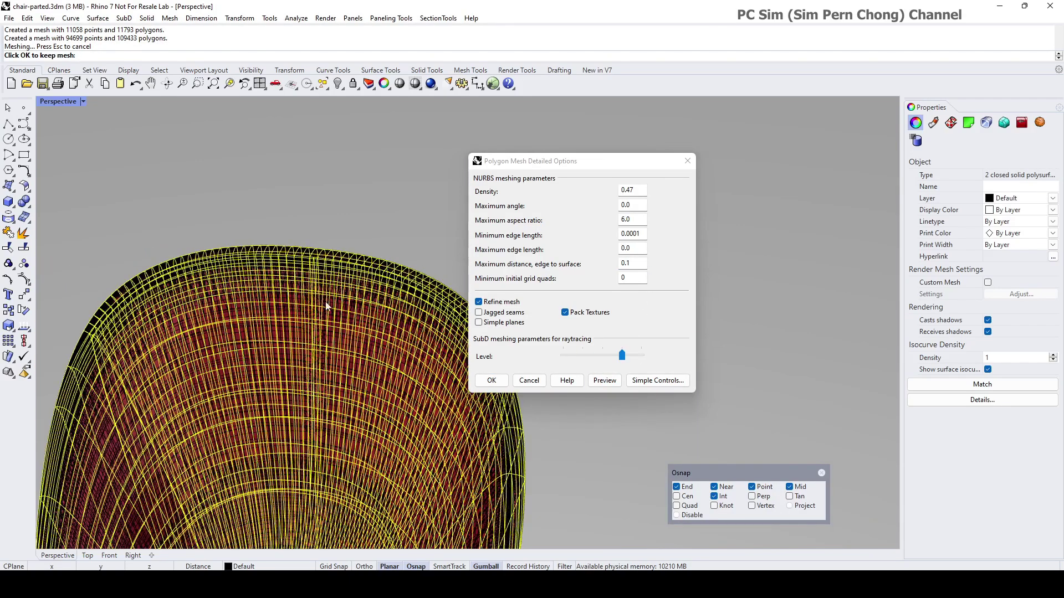
pyautogui.moveTo(324, 365); pyautogui.dragTo(399, 311, button='right')
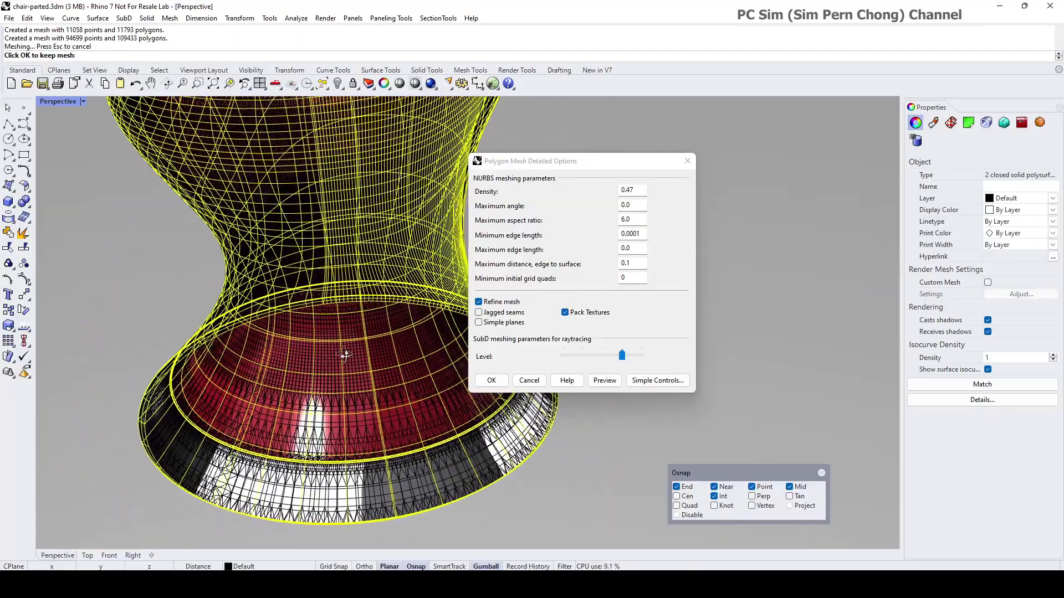
pyautogui.click(490, 381)
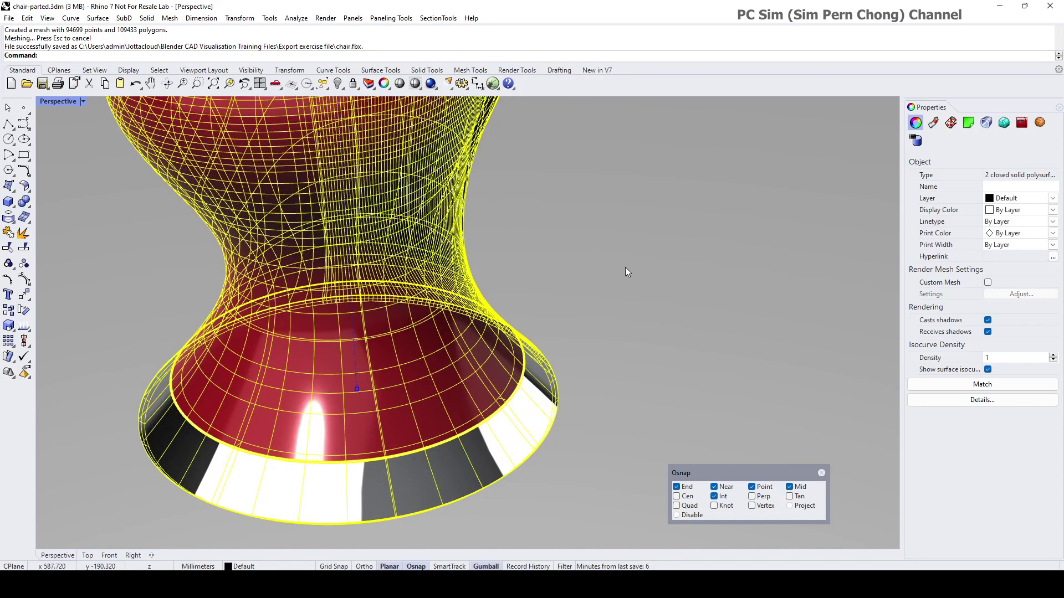
pyautogui.scroll(-2, 625, 267)
pyautogui.moveTo(625, 267); pyautogui.dragTo(543, 328, button='right')
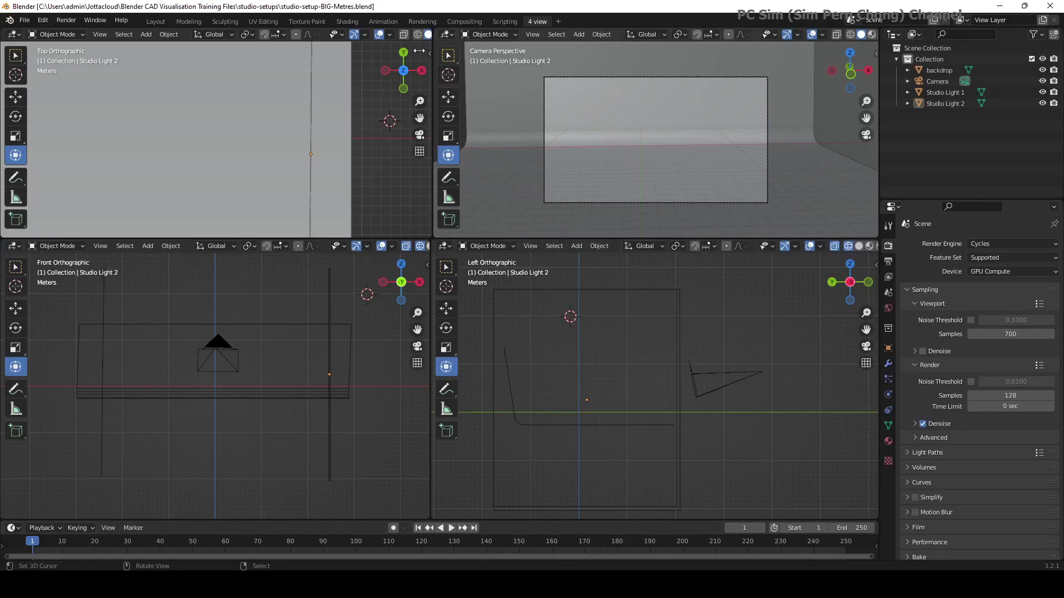
# Step: Maximize the 3D view and orbit around the studio set in rendered shading
pyautogui.click(158, 22)
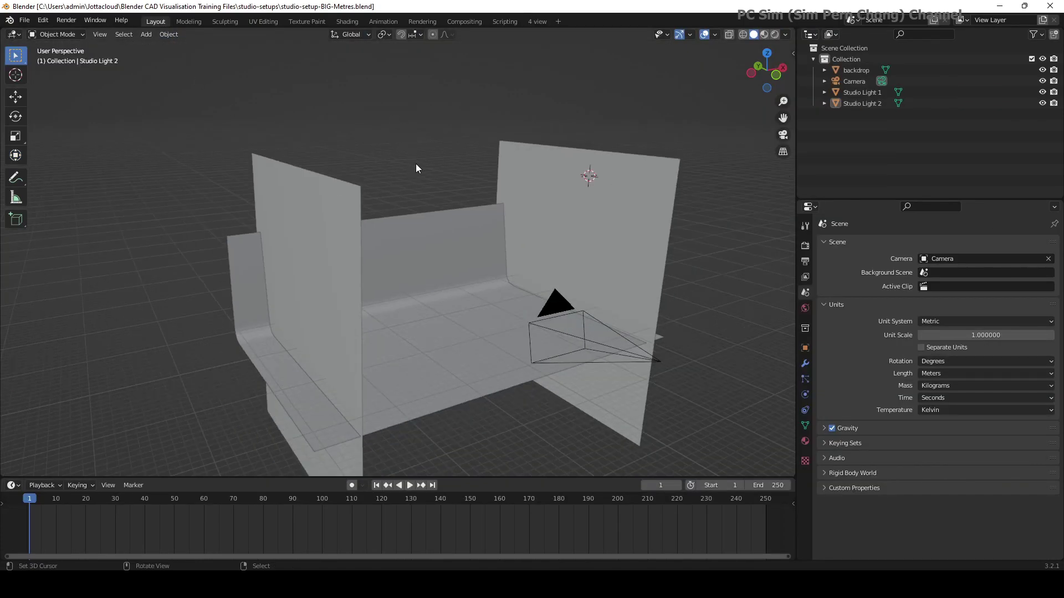
pyautogui.moveTo(416, 167); pyautogui.dragTo(530, 295, button='middle')
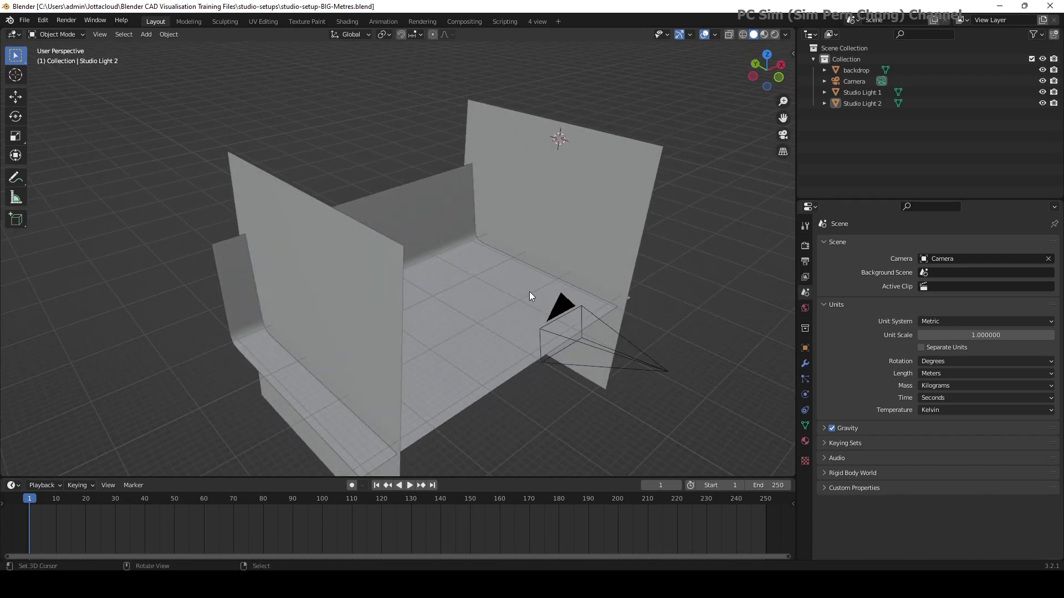
pyautogui.scroll(2, 567, 188)
pyautogui.click(774, 35)
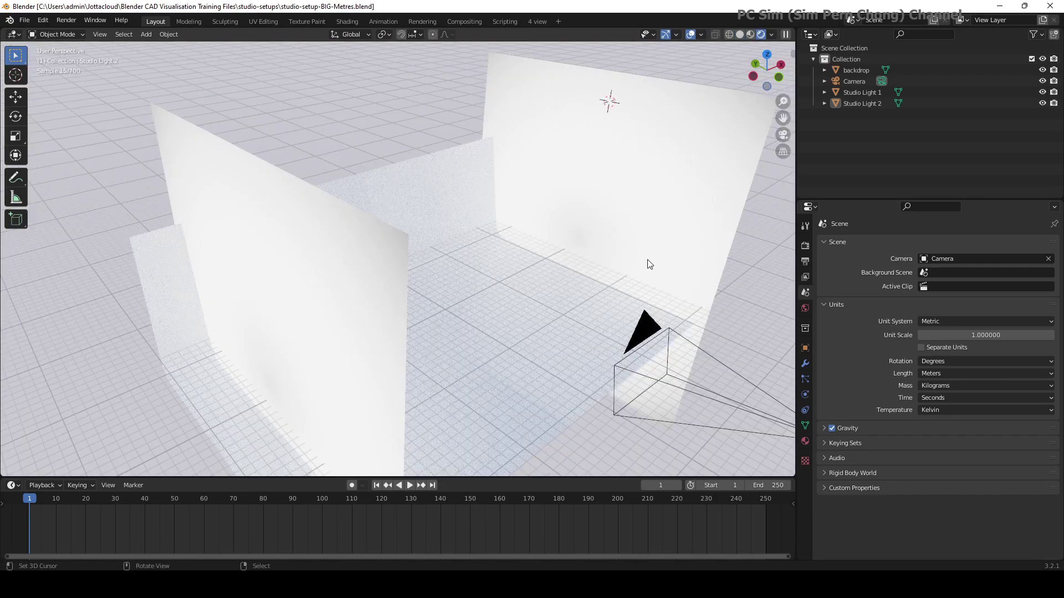
pyautogui.scroll(-1, 649, 265)
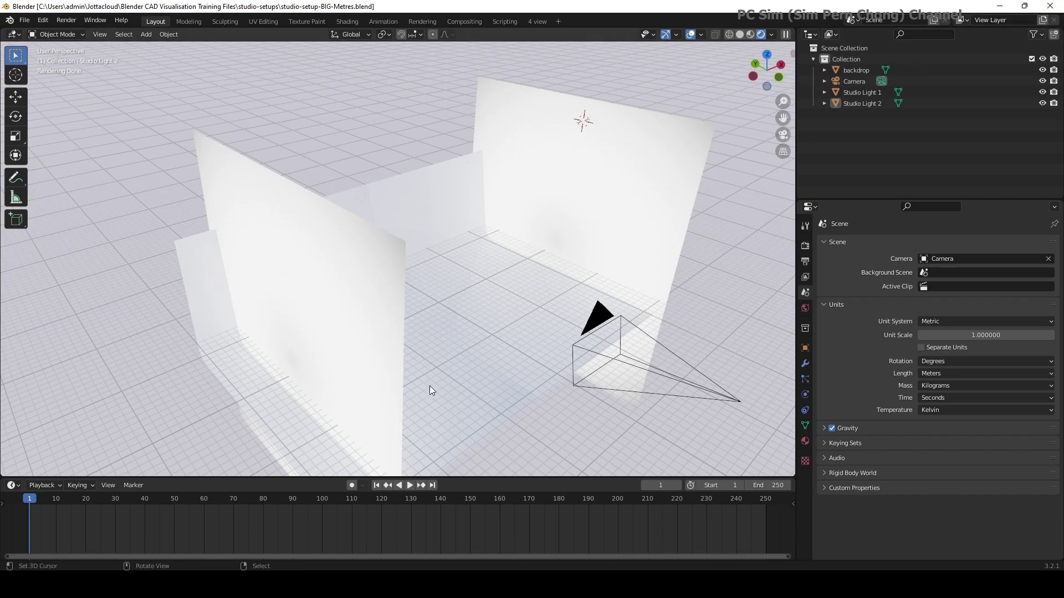
pyautogui.moveTo(161, 197); pyautogui.dragTo(412, 171, button='middle')
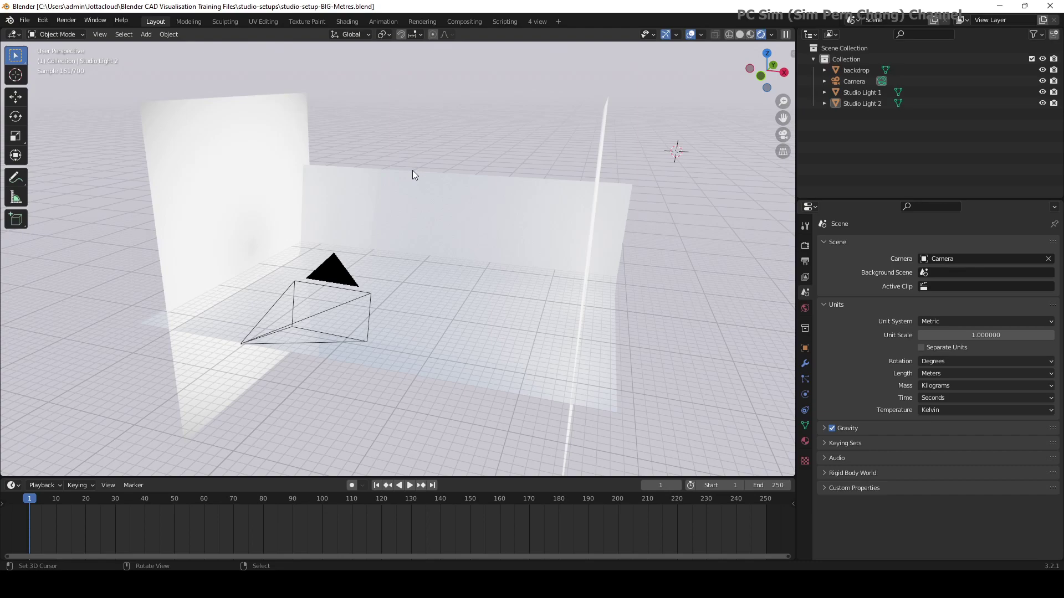
# Step: Switch to Material Preview shading and orbit around the backdrop, lights and camera
pyautogui.click(750, 34)
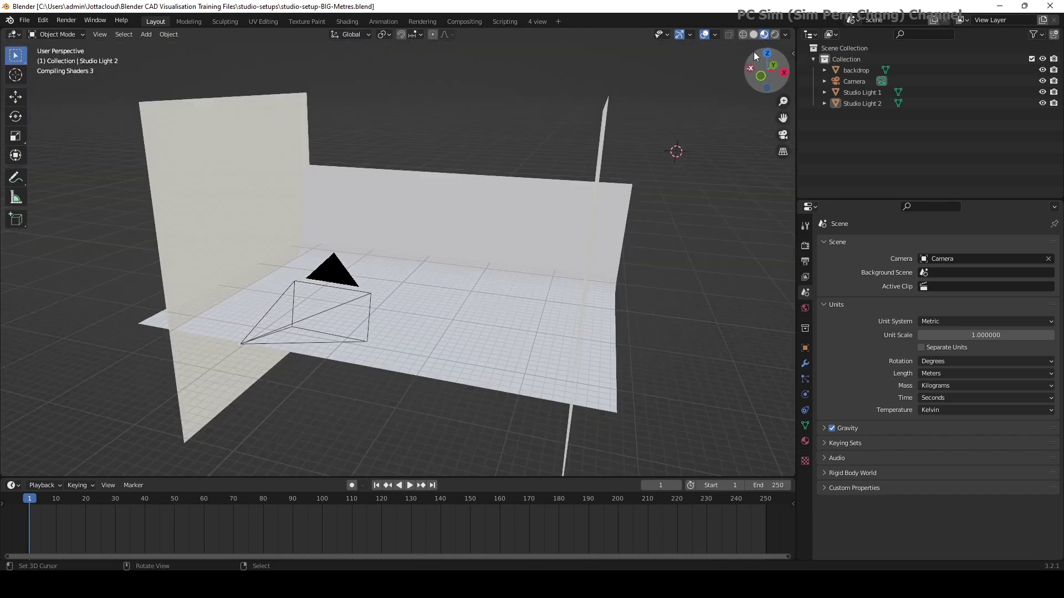
pyautogui.moveTo(529, 173)
pyautogui.mouseDown(button='middle')
pyautogui.moveTo(502, 155)
pyautogui.moveTo(545, 145)
pyautogui.moveTo(543, 161)
pyautogui.moveTo(558, 162)
pyautogui.mouseUp(button='middle')
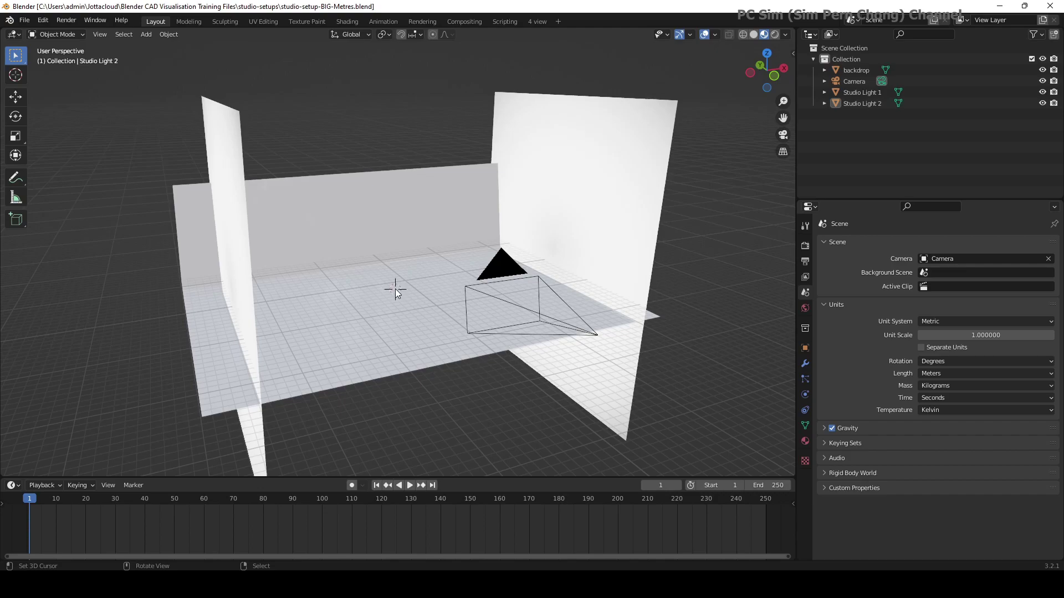
pyautogui.moveTo(401, 268); pyautogui.dragTo(348, 300, button='middle')
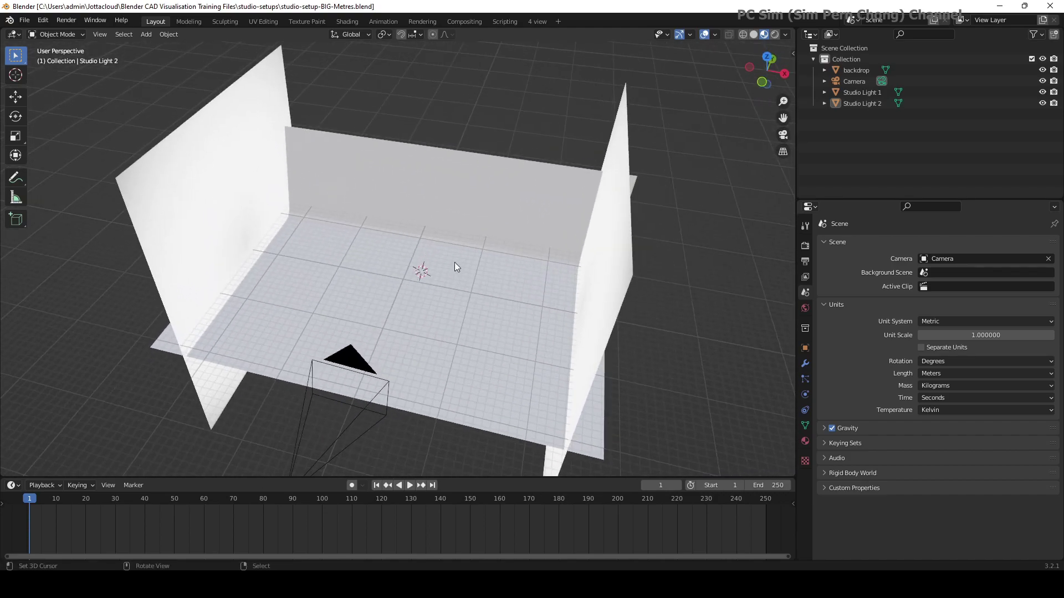
pyautogui.moveTo(376, 184); pyautogui.dragTo(414, 278, button='middle')
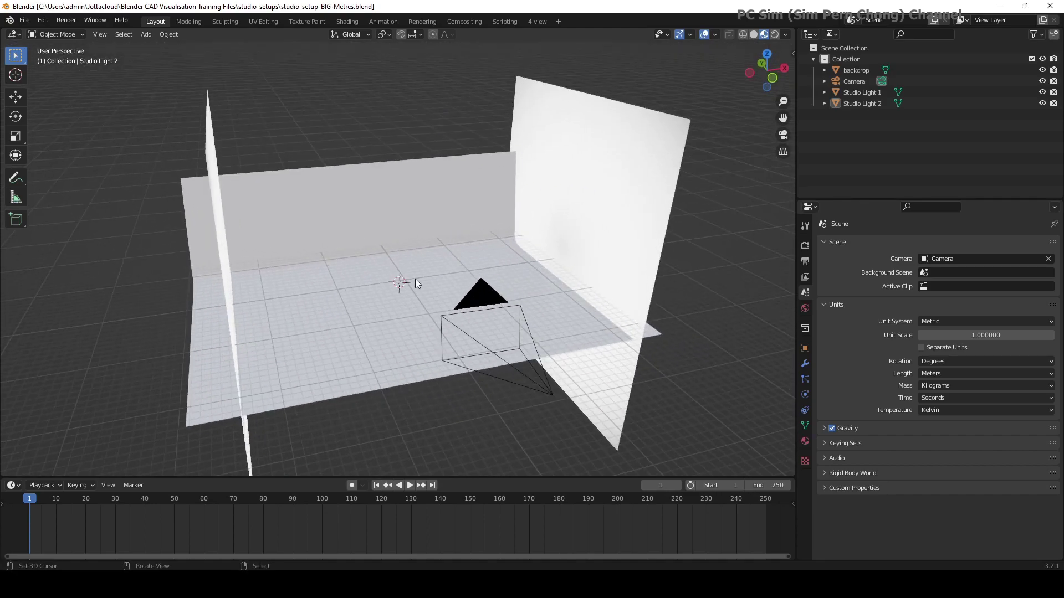
pyautogui.scroll(3, 414, 279)
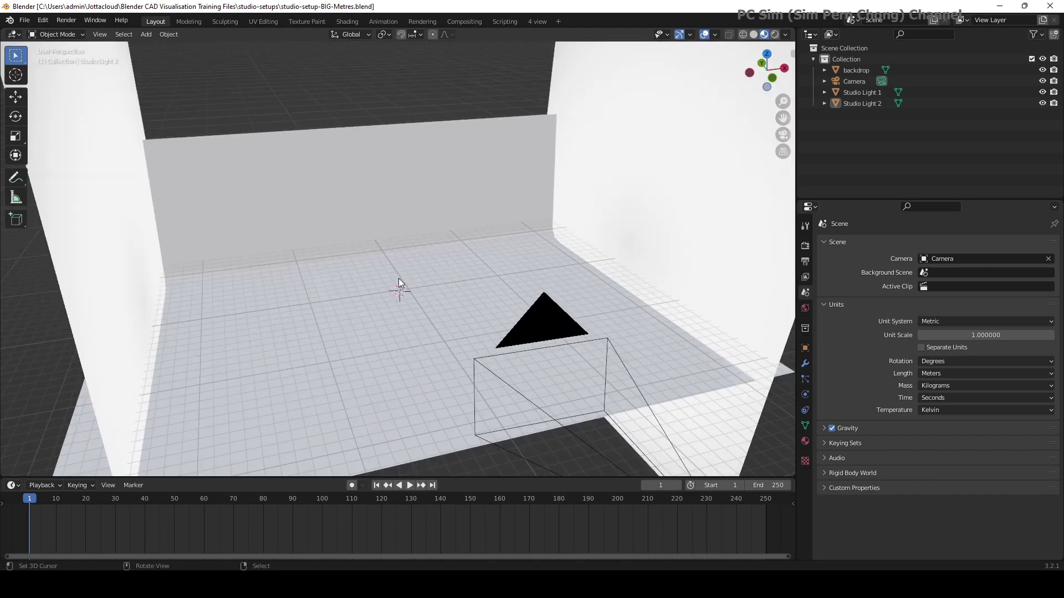
pyautogui.scroll(-4, 397, 278)
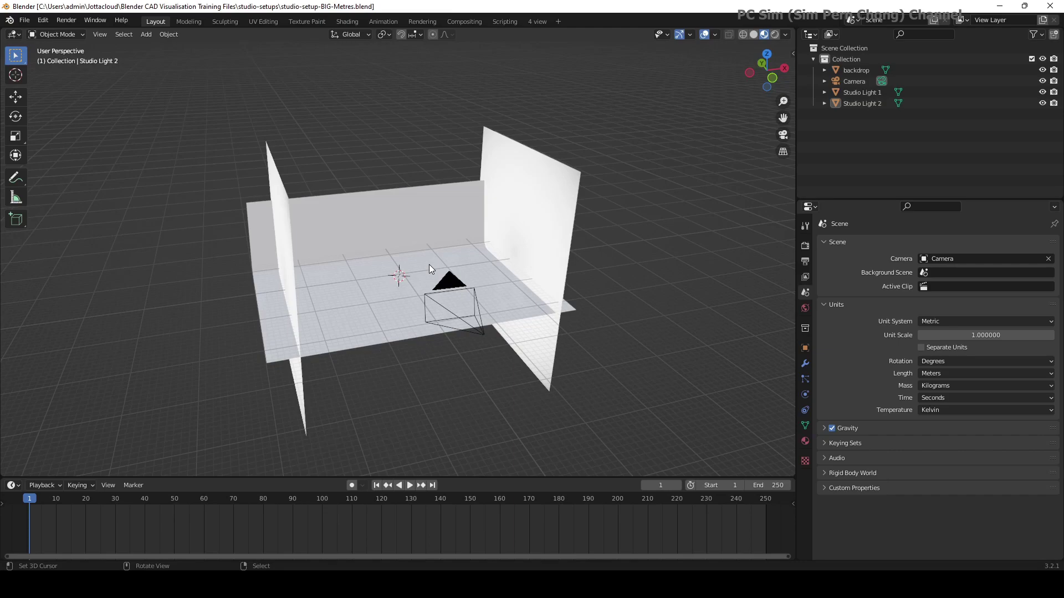
# Step: Snap the 3D cursor to the world origin using the W menu
pyautogui.press('w')
pyautogui.moveTo(429, 264)
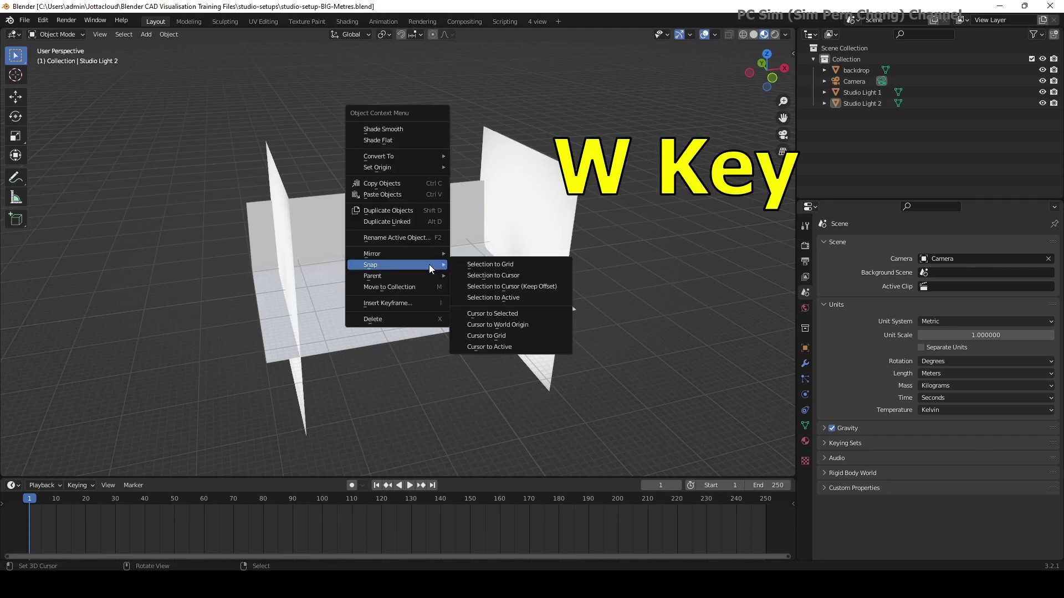
pyautogui.click(497, 325)
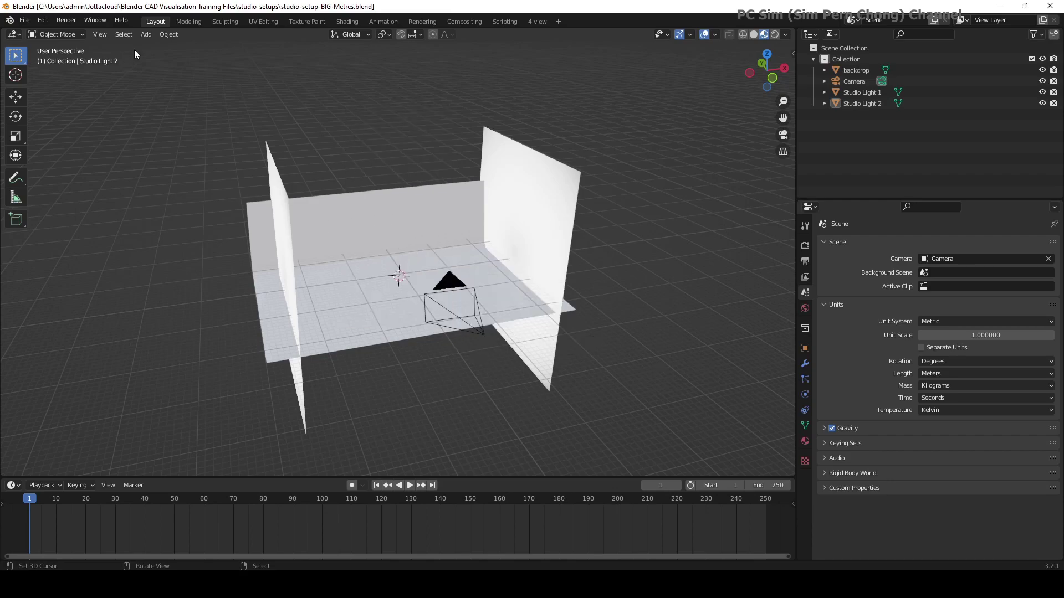
# Step: Check the System section of Preferences, then close the window
pyautogui.click(48, 20)
pyautogui.click(72, 177)
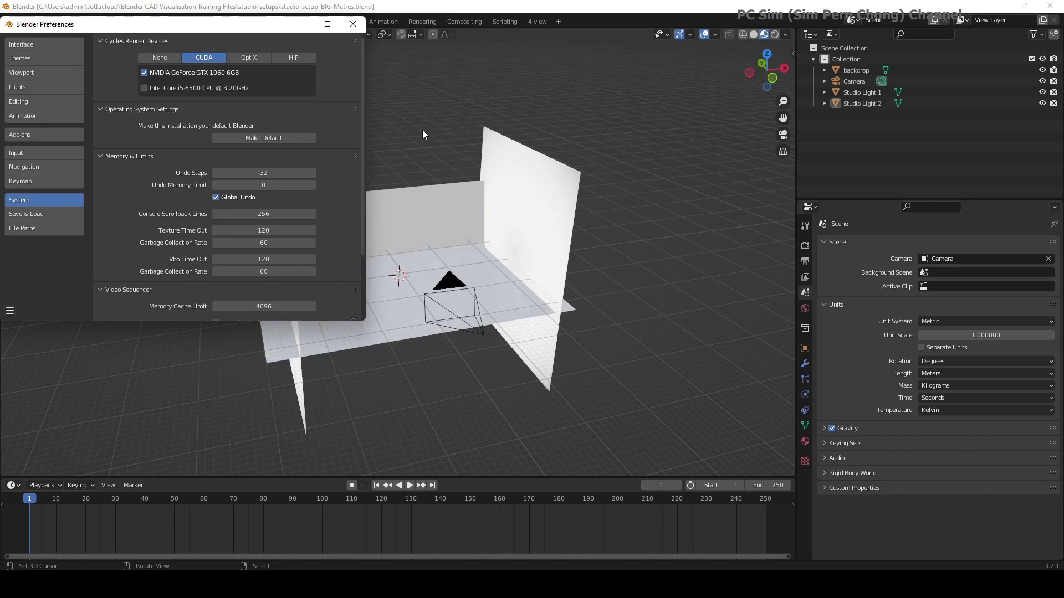
pyautogui.click(352, 24)
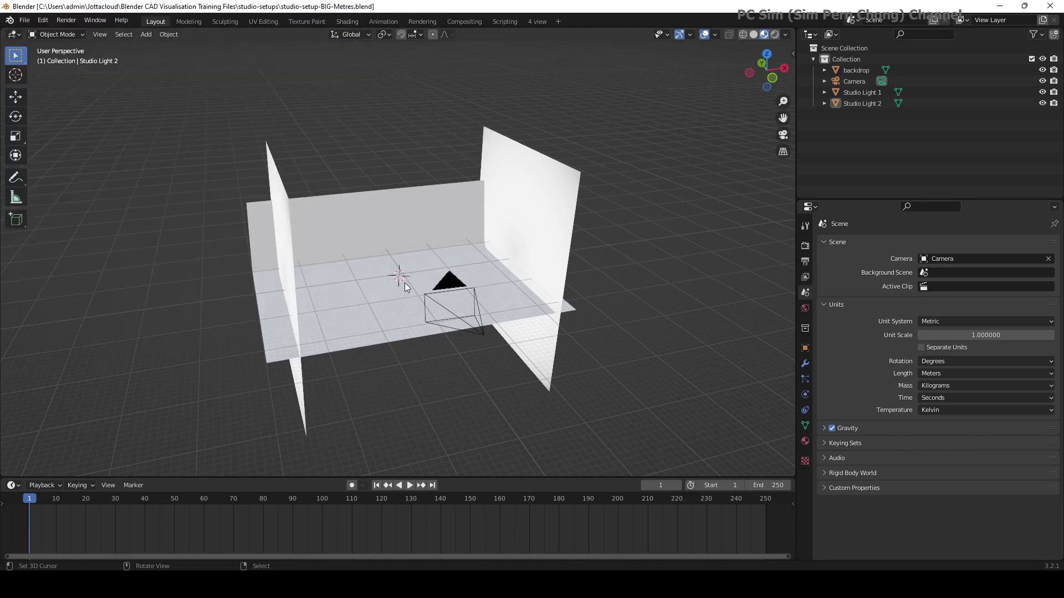
# Step: Snap the cursor to world origin again from the right-click menu
pyautogui.rightClick(410, 249)
pyautogui.moveTo(410, 249)
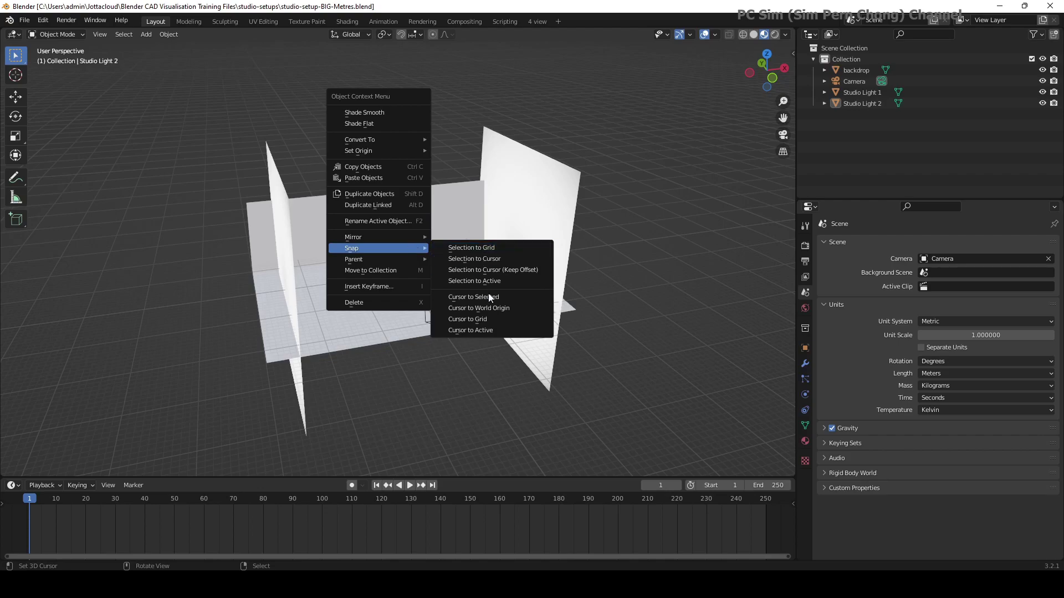
pyautogui.click(477, 309)
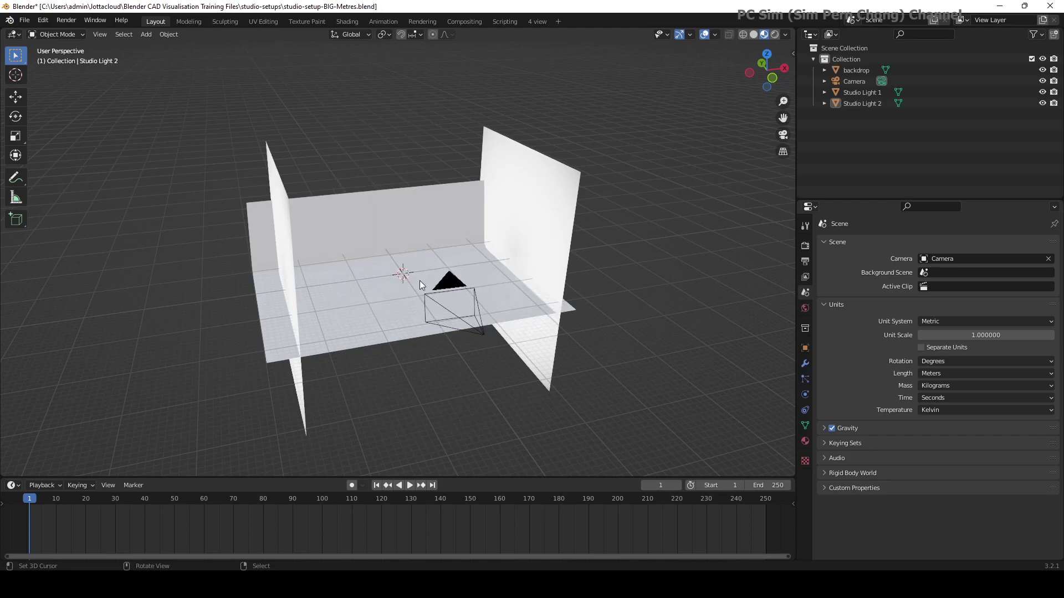
pyautogui.scroll(6, 419, 266)
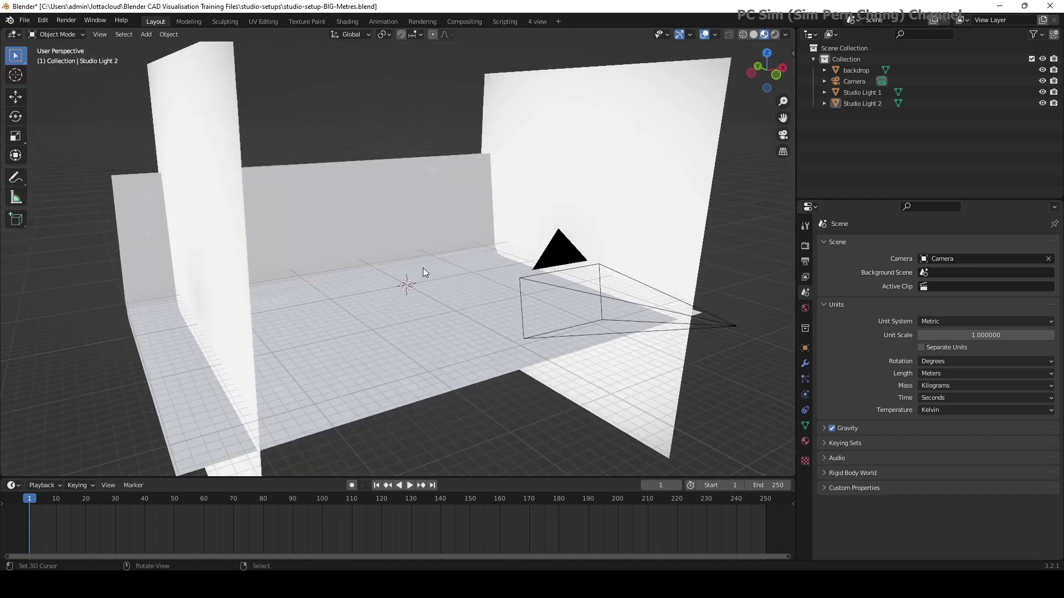
# Step: Import chair.fbx from the Training Files > Export exercise file folder as an FBX
pyautogui.scroll(-3, 450, 245)
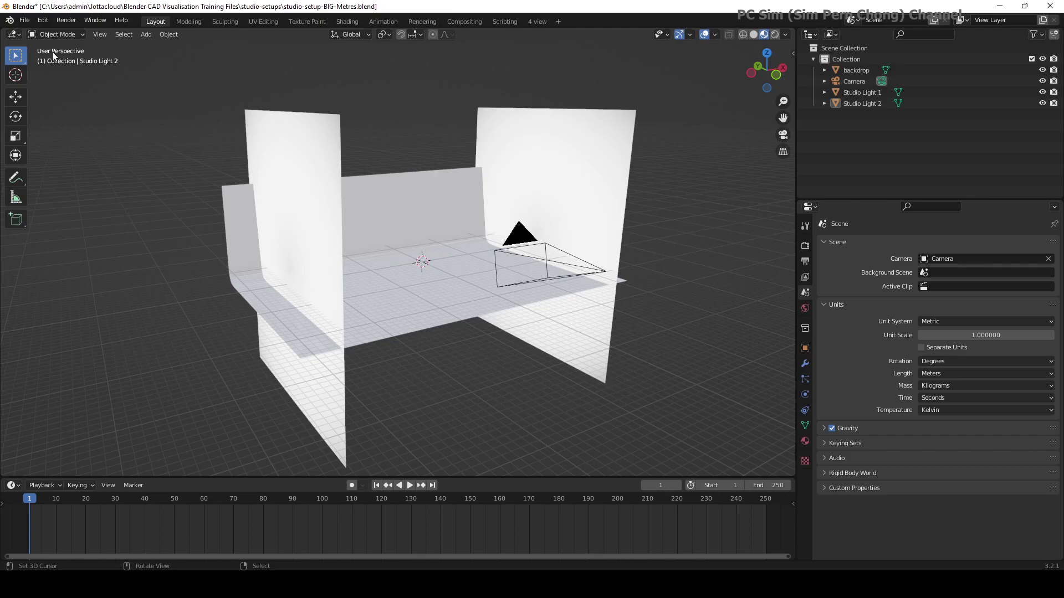
pyautogui.click(21, 23)
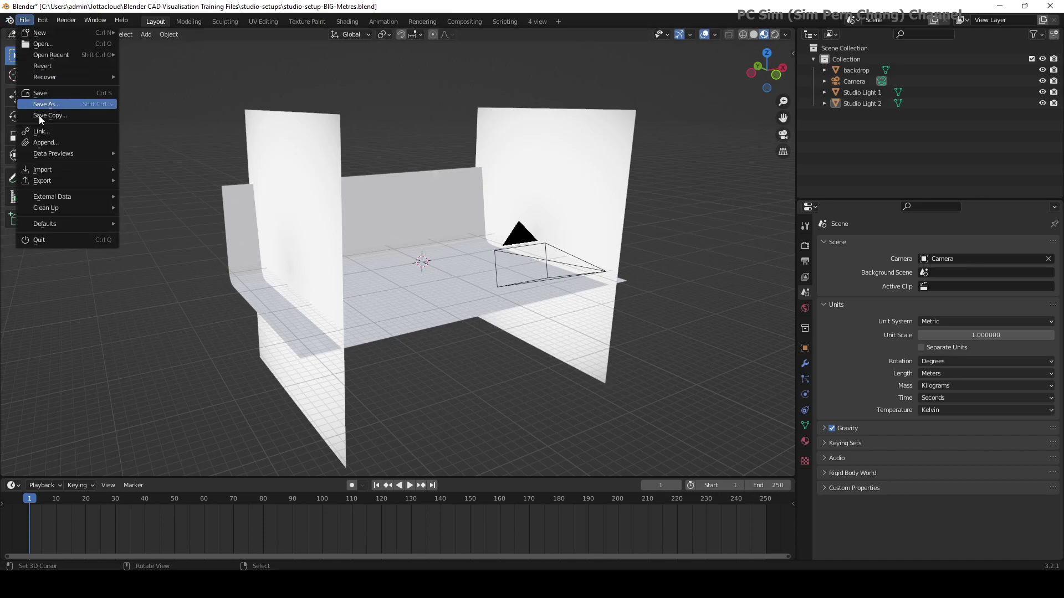
pyautogui.moveTo(44, 171)
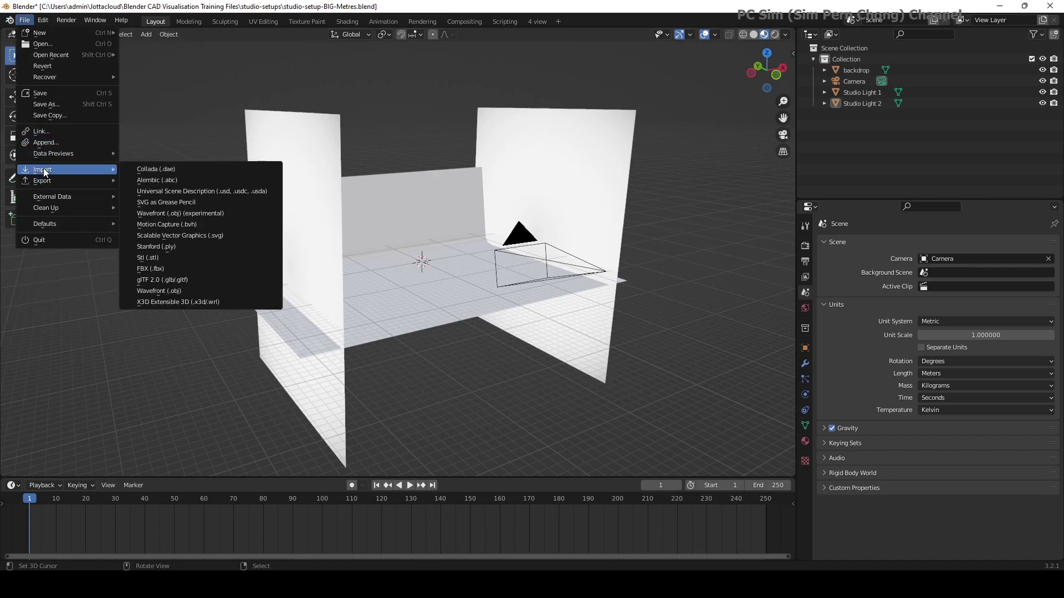
pyautogui.click(151, 269)
pyautogui.click(230, 143)
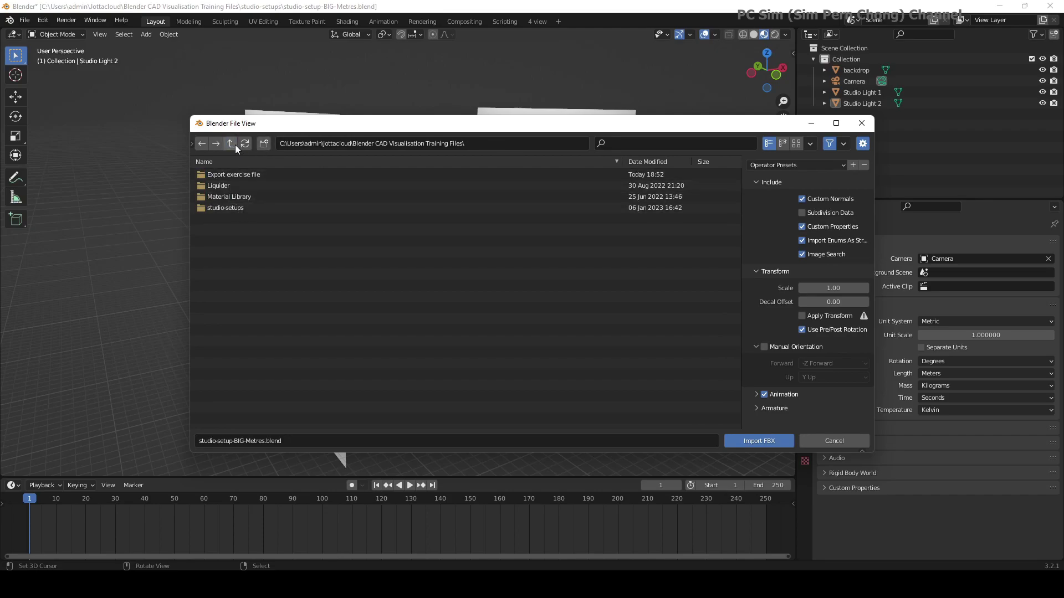
pyautogui.doubleClick(230, 176)
pyautogui.click(227, 187)
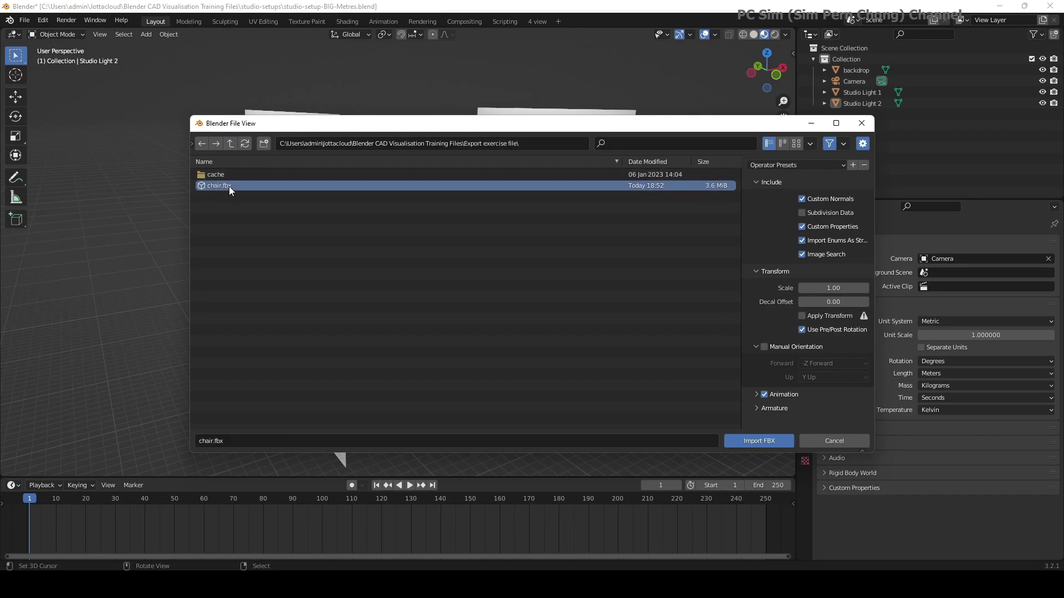
pyautogui.click(764, 441)
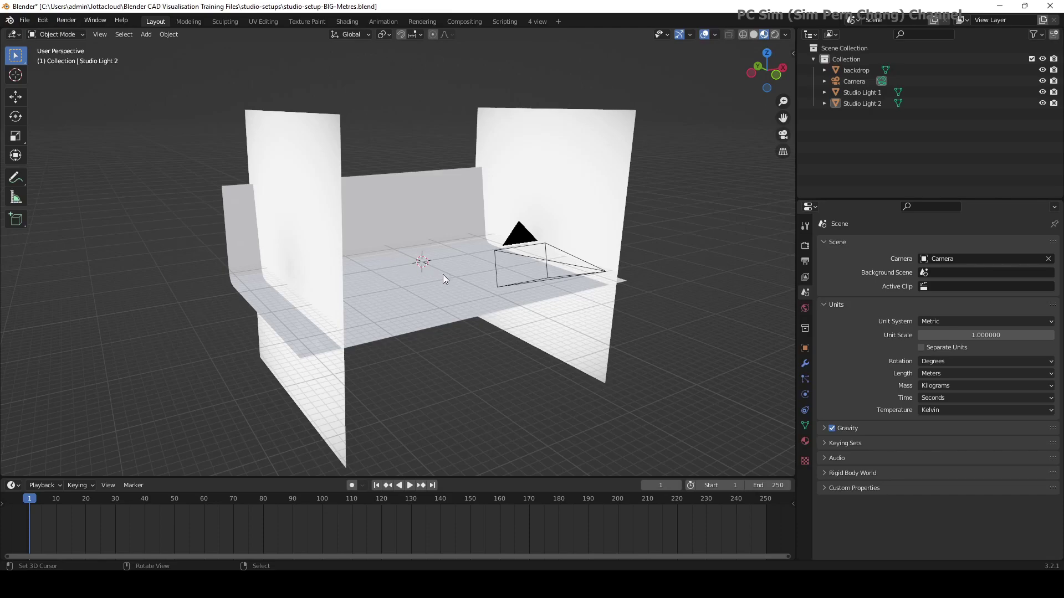
# Step: Select the camera, backdrop and both studio lights, then scale them down to about half size
pyautogui.scroll(6, 444, 274)
pyautogui.scroll(2, 464, 273)
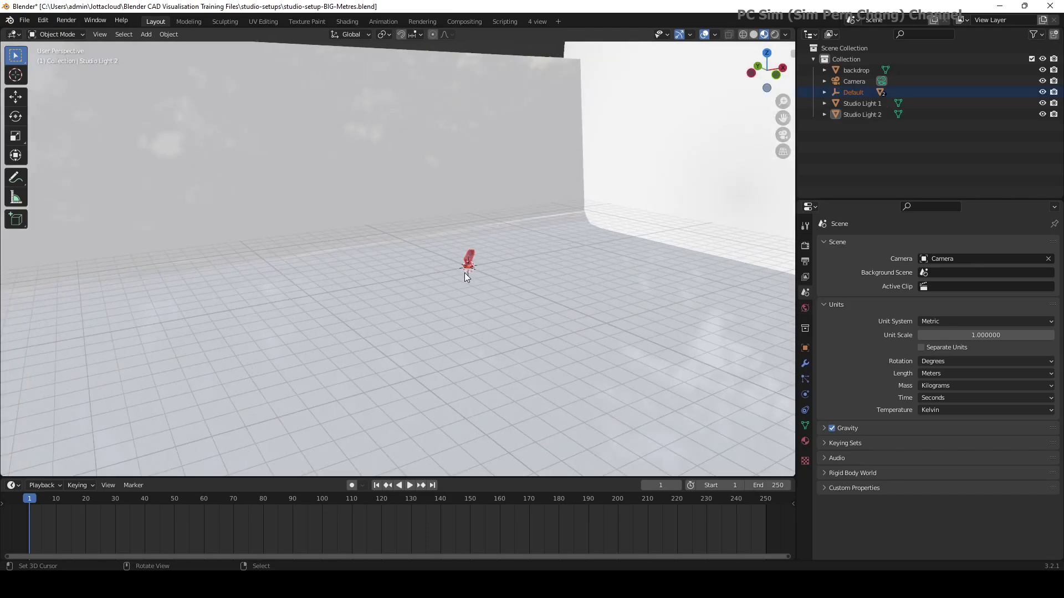
pyautogui.scroll(-5, 464, 272)
pyautogui.moveTo(470, 274); pyautogui.dragTo(454, 297, button='middle')
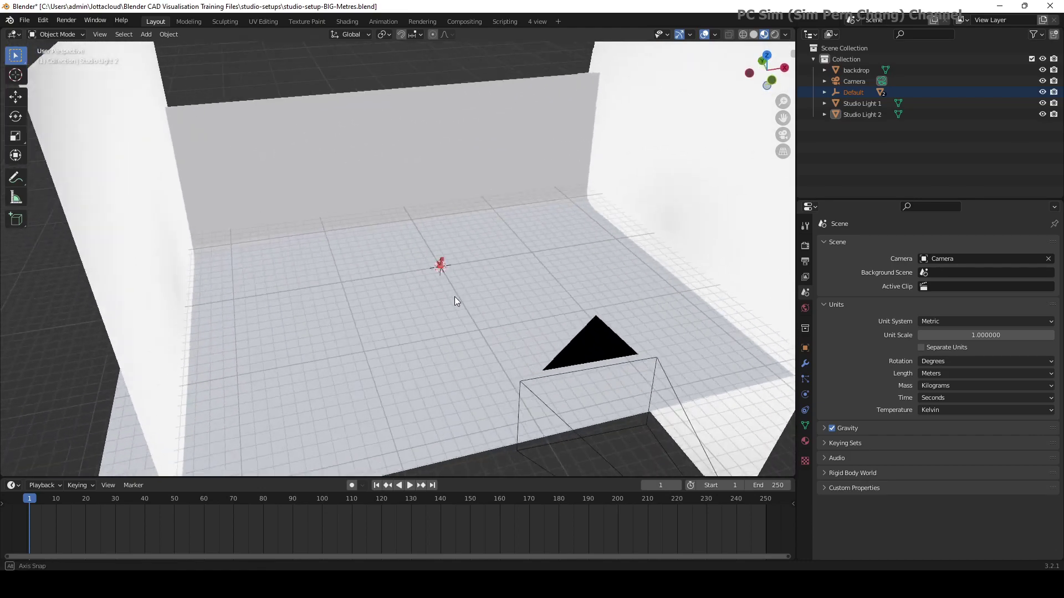
pyautogui.scroll(-6, 471, 284)
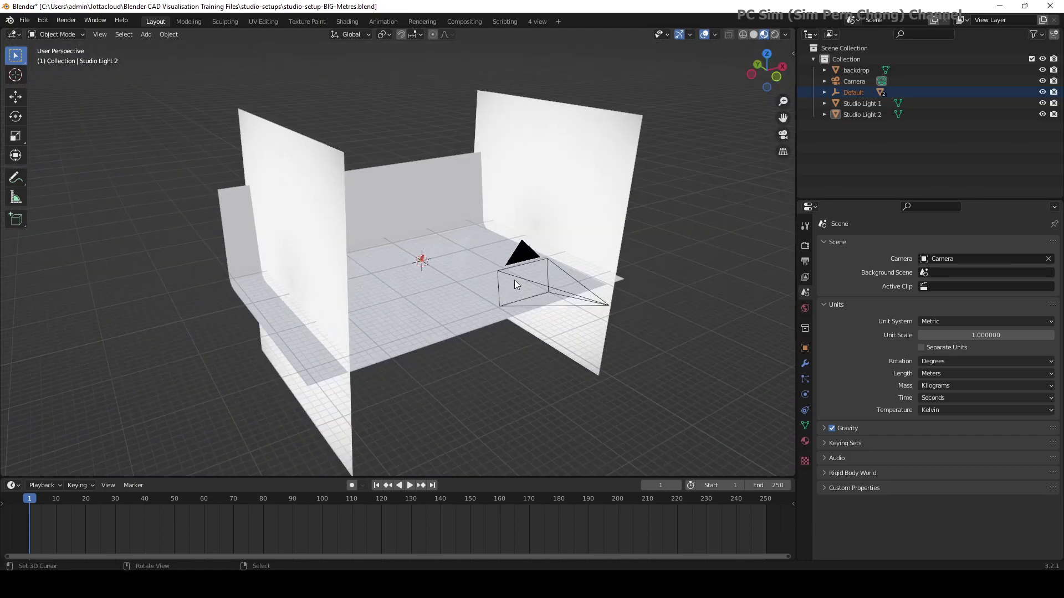
pyautogui.click(517, 278)
pyautogui.keyDown('shift'); pyautogui.click(487, 264); pyautogui.keyUp('shift')
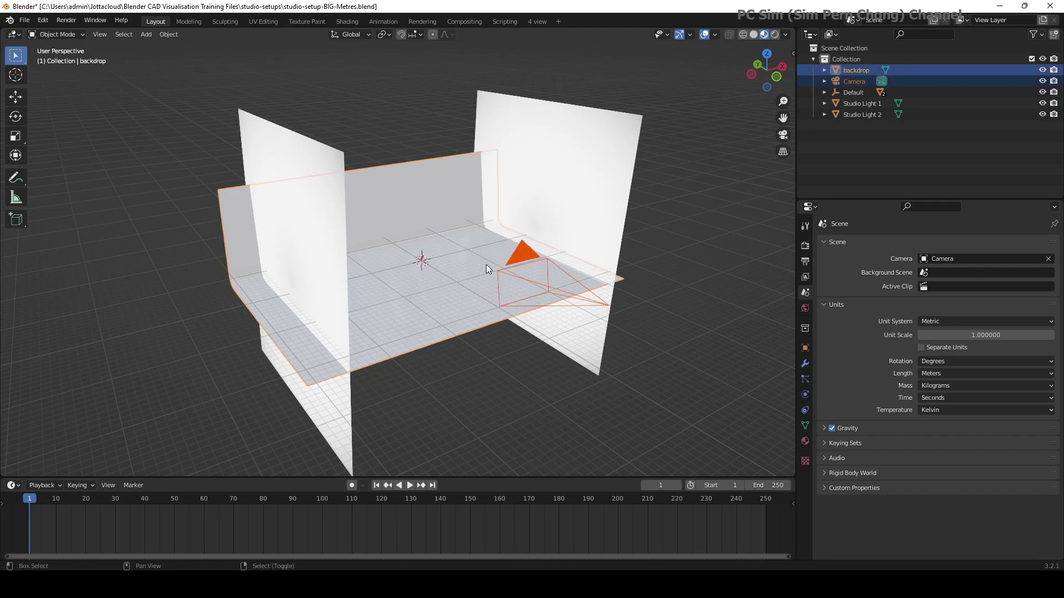
pyautogui.keyDown('shift'); pyautogui.click(542, 222); pyautogui.keyUp('shift')
pyautogui.keyDown('shift'); pyautogui.click(291, 147); pyautogui.keyUp('shift')
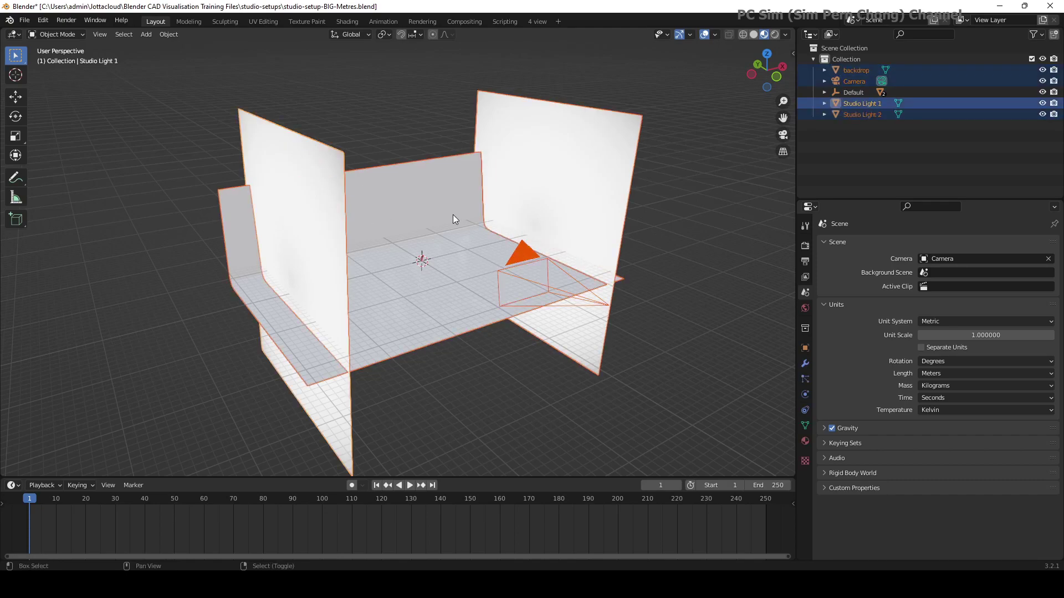
pyautogui.scroll(3, 506, 241)
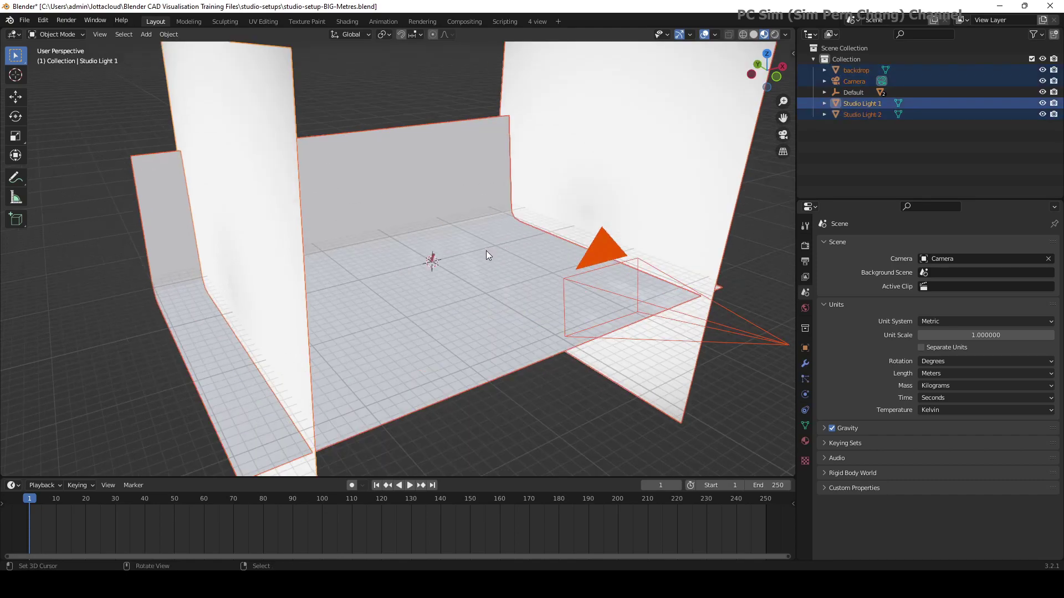
pyautogui.press('s')
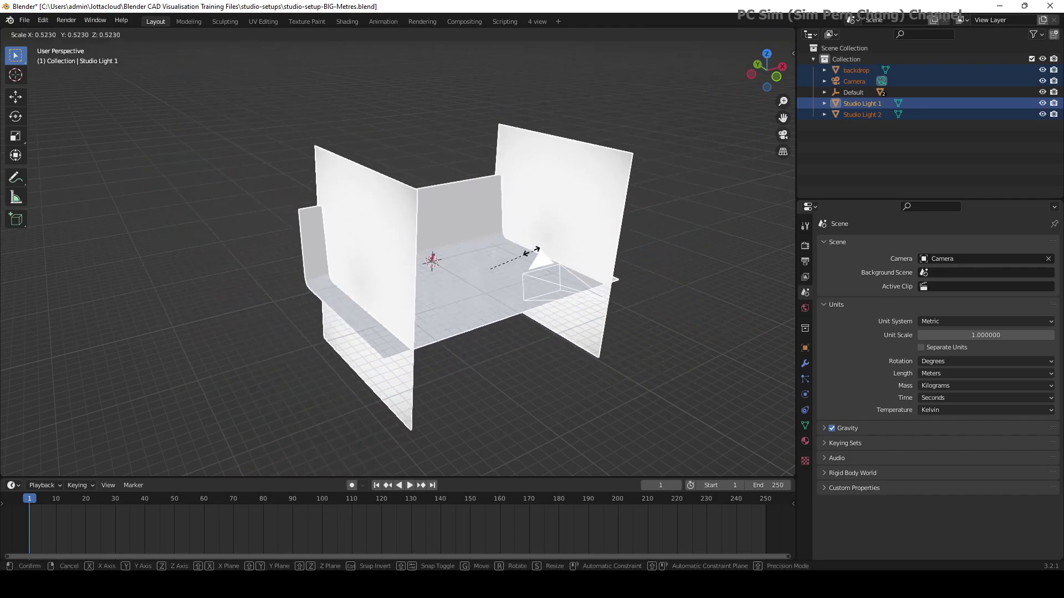
pyautogui.click(531, 249)
# Step: Move the studio set toward the viewer, shrink it to 0.709 and lower it 0.7734 m
pyautogui.scroll(3, 511, 291)
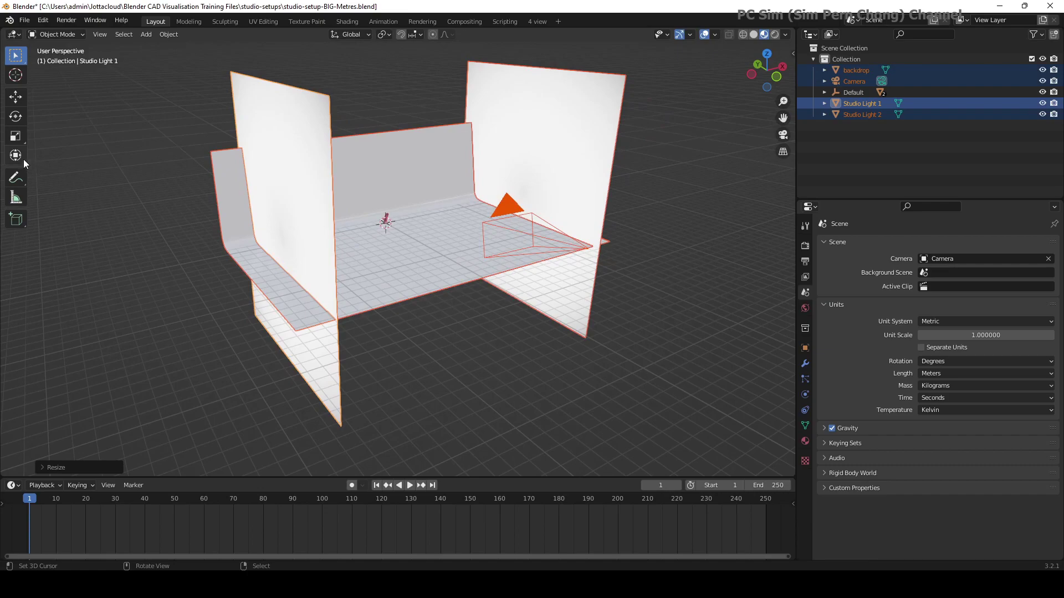
pyautogui.click(23, 158)
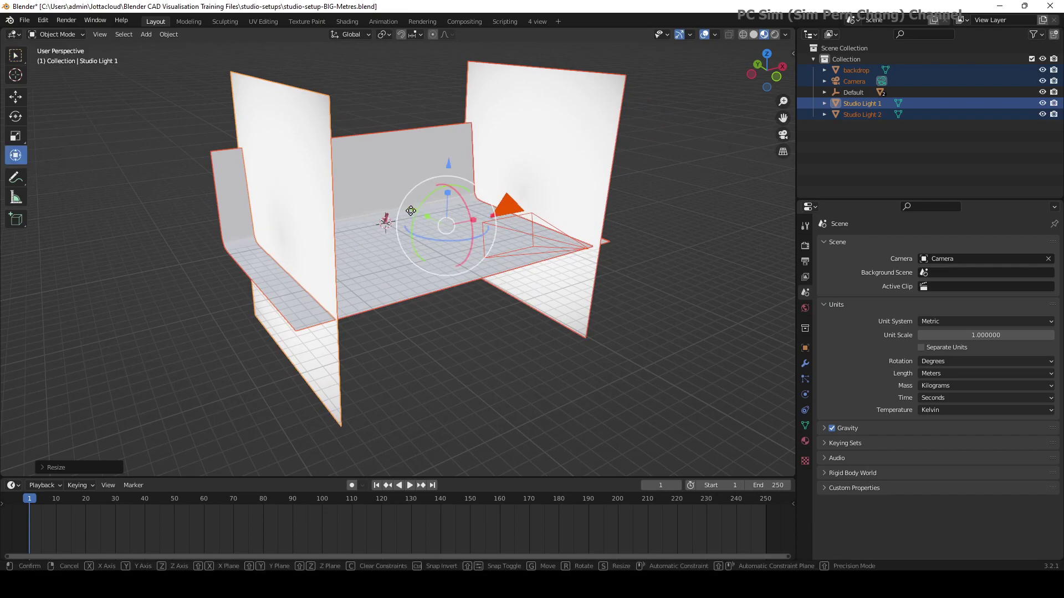
pyautogui.moveTo(420, 211); pyautogui.dragTo(431, 213)
pyautogui.scroll(2, 431, 213)
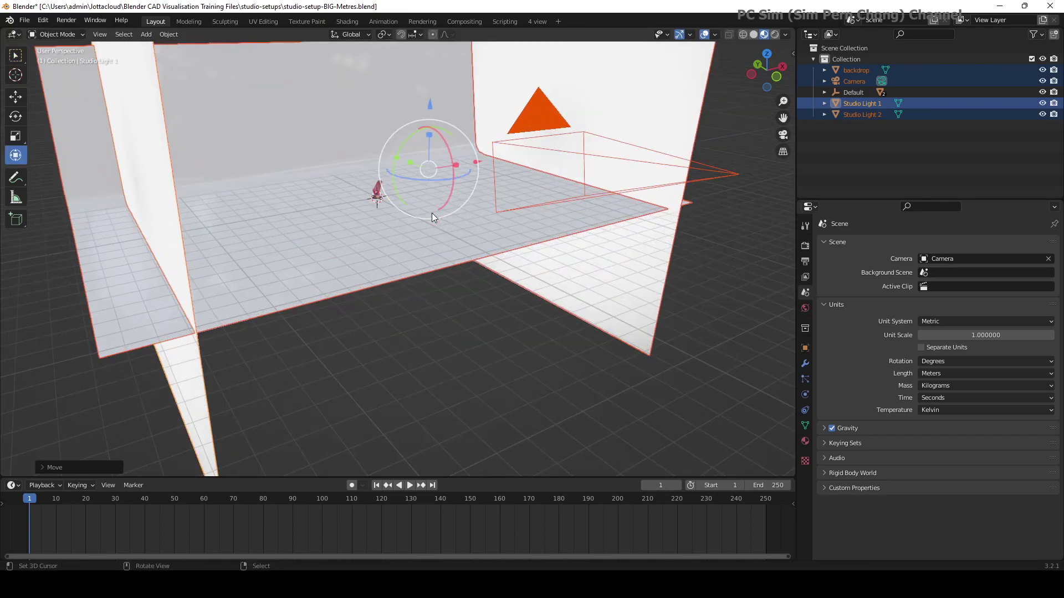
pyautogui.press('s')
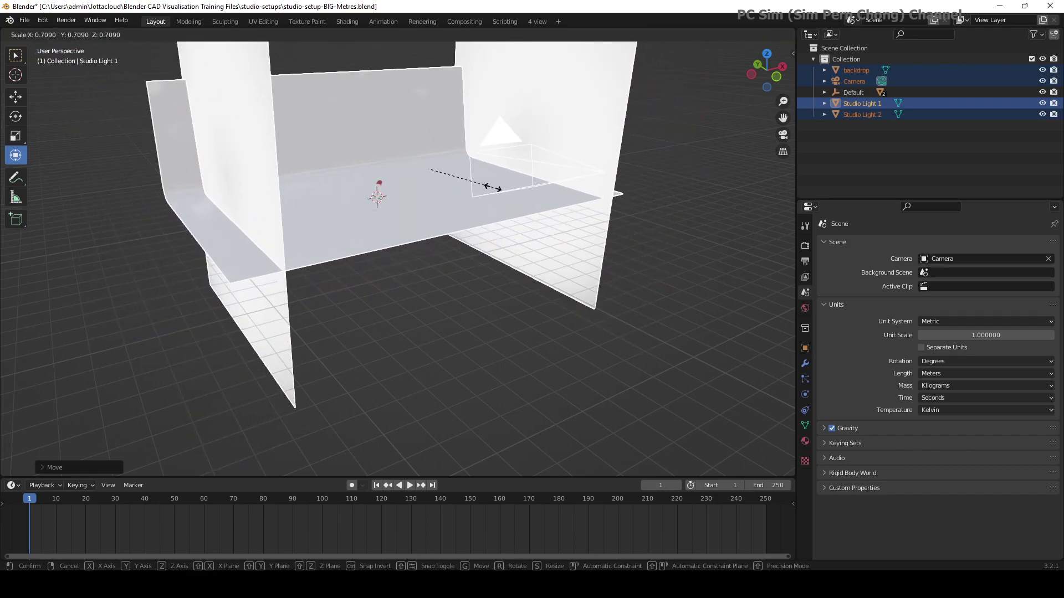
pyautogui.click(493, 187)
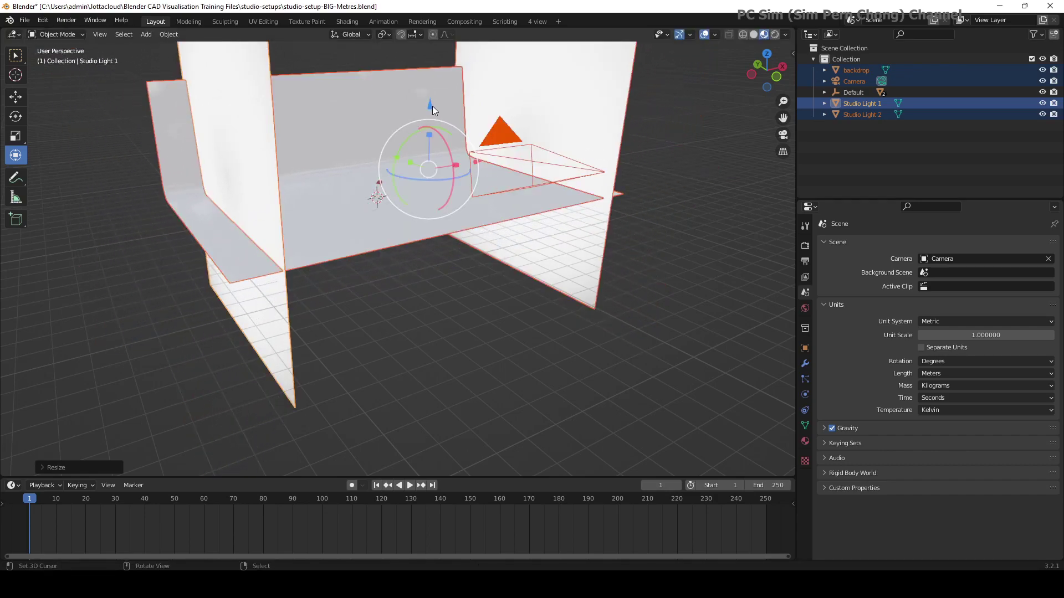
pyautogui.moveTo(432, 105); pyautogui.dragTo(411, 211)
pyautogui.scroll(5, 409, 213)
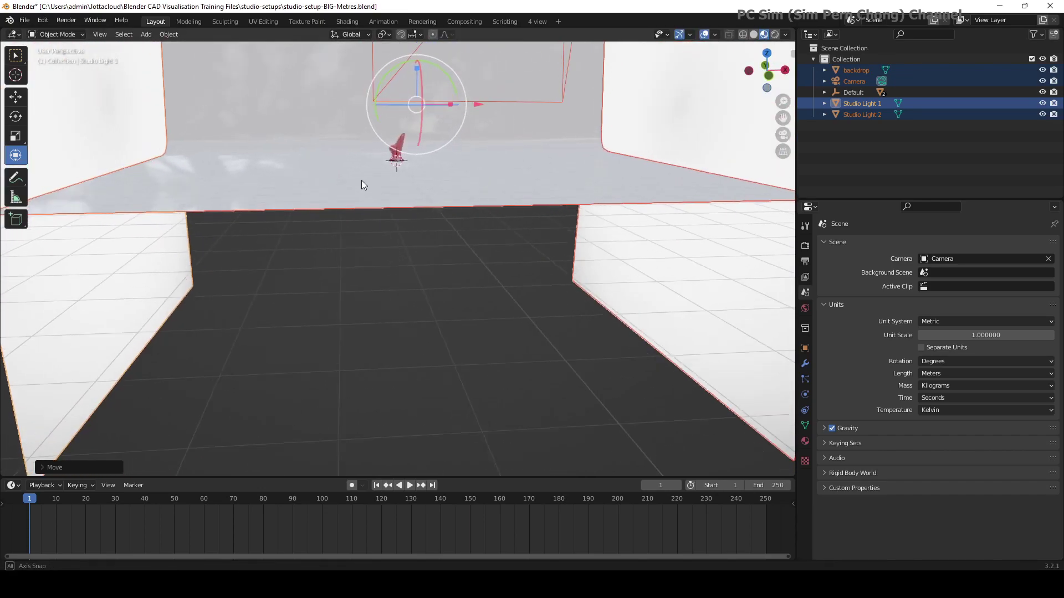
pyautogui.scroll(-5, 368, 181)
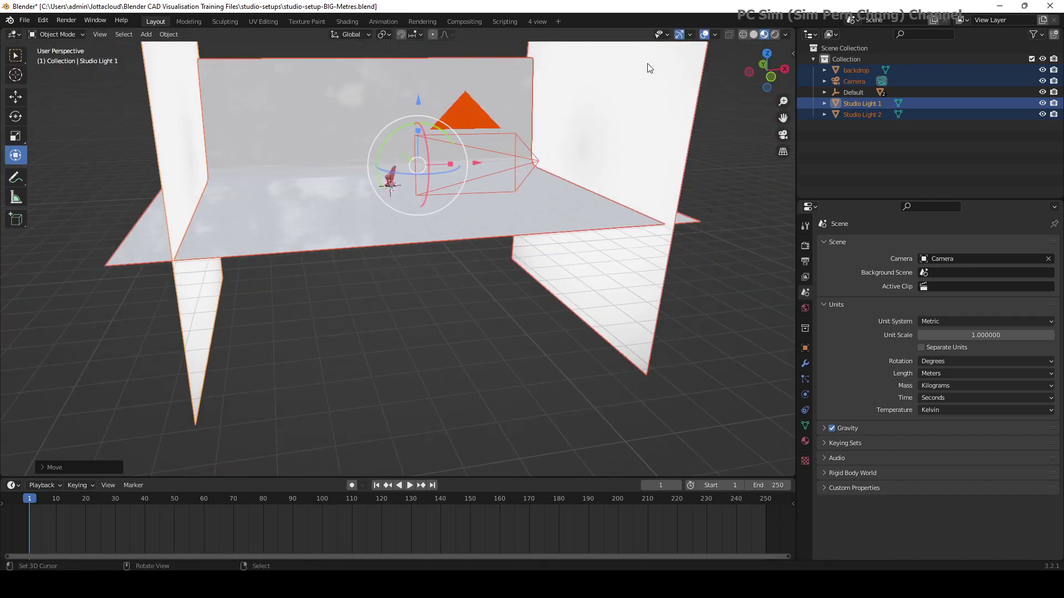
# Step: Switch to the four-viewport layout and slide the camera sideways along the X axis
pyautogui.click(536, 21)
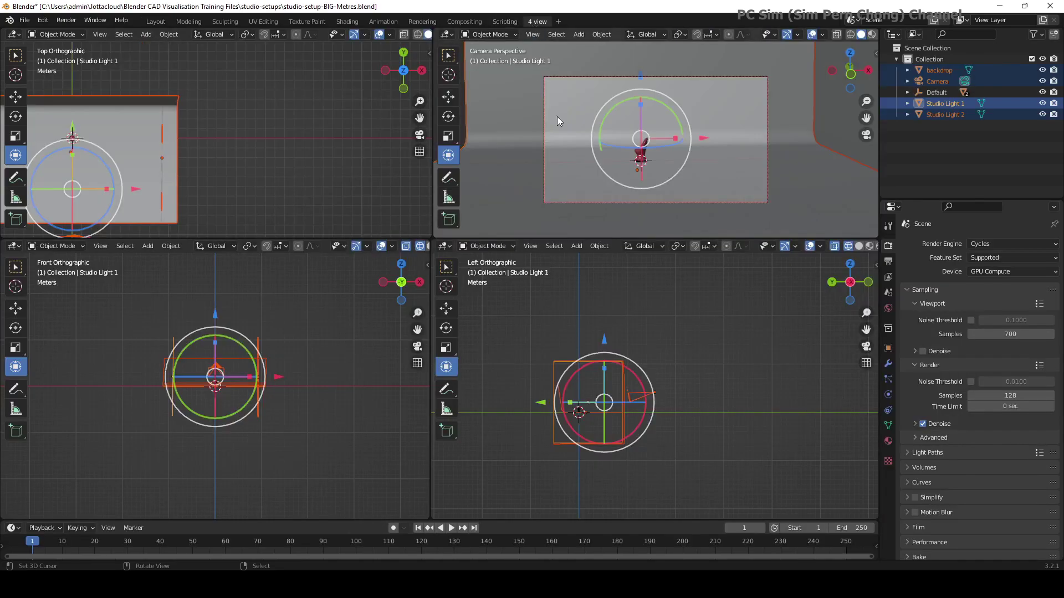
pyautogui.scroll(2, 690, 179)
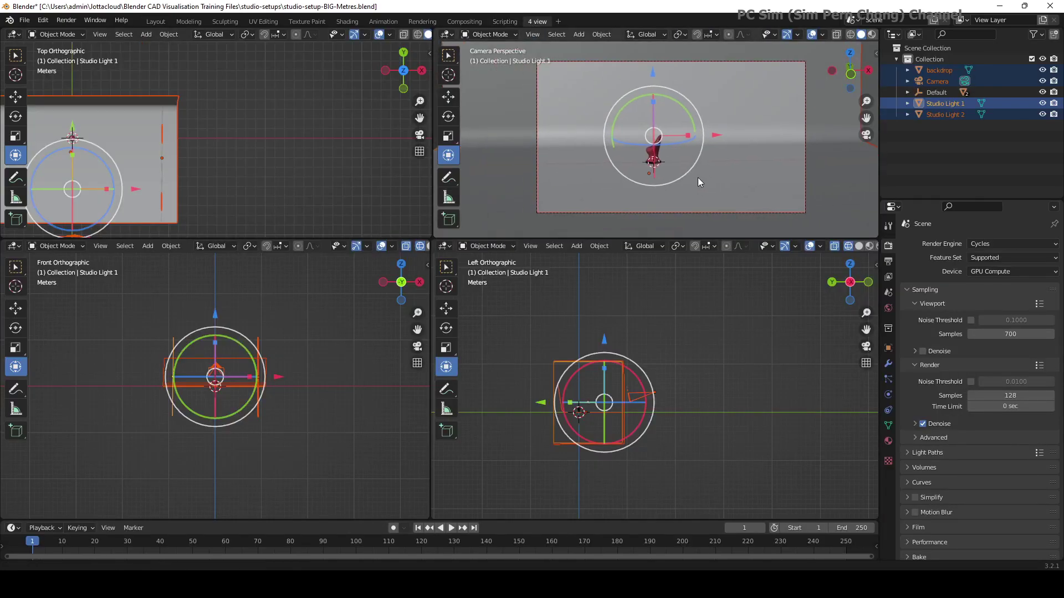
pyautogui.keyDown('shift'); pyautogui.moveTo(231, 193); pyautogui.dragTo(378, 148, button='middle'); pyautogui.keyUp('shift')
pyautogui.scroll(1, 290, 188)
pyautogui.click(241, 212)
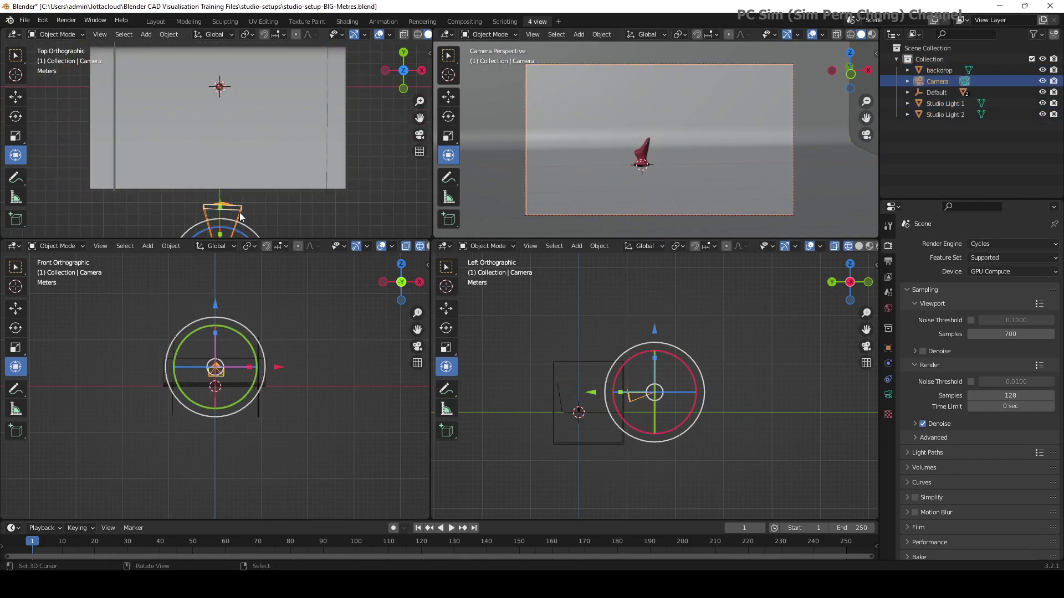
pyautogui.keyDown('shift'); pyautogui.moveTo(264, 218); pyautogui.dragTo(312, 131, button='middle'); pyautogui.keyUp('shift')
pyautogui.press('g')
pyautogui.press('x')
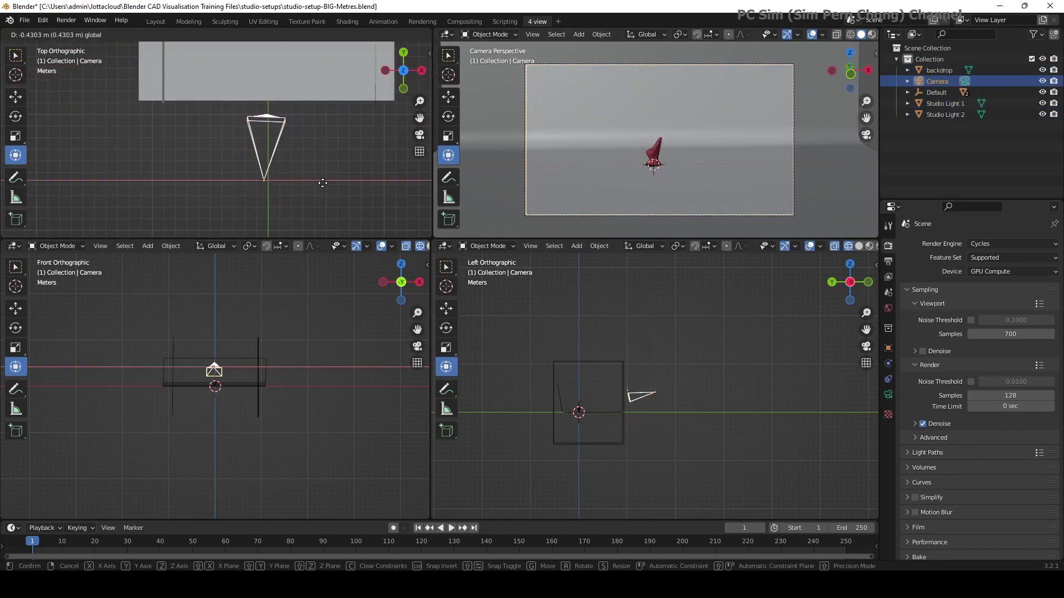
pyautogui.click(317, 182)
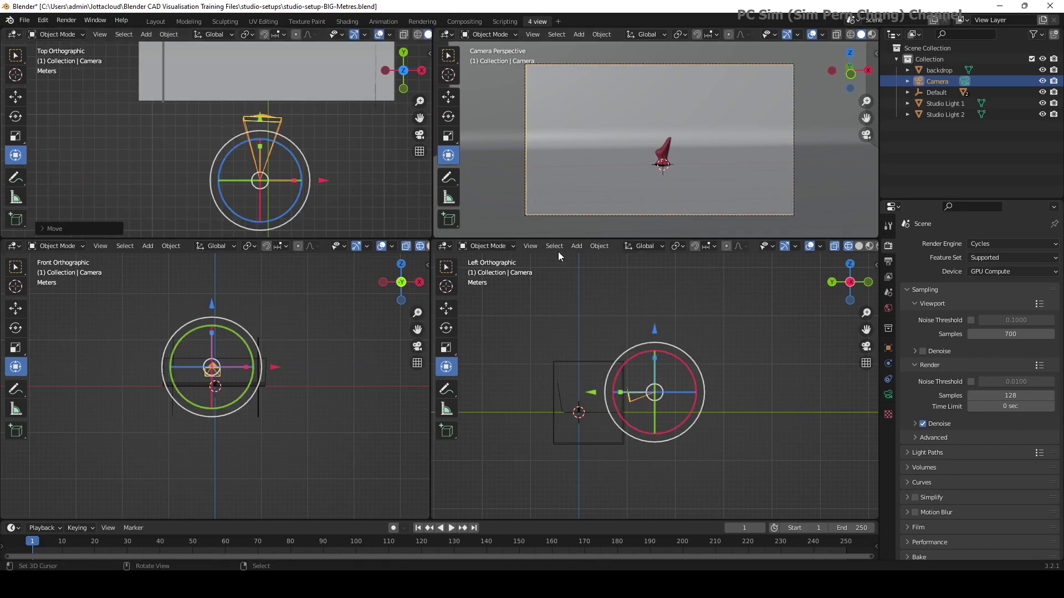
# Step: Enlarge the upper viewports and orbit the top-right view into a perspective close-up of the chair
pyautogui.moveTo(558, 236); pyautogui.dragTo(557, 370)
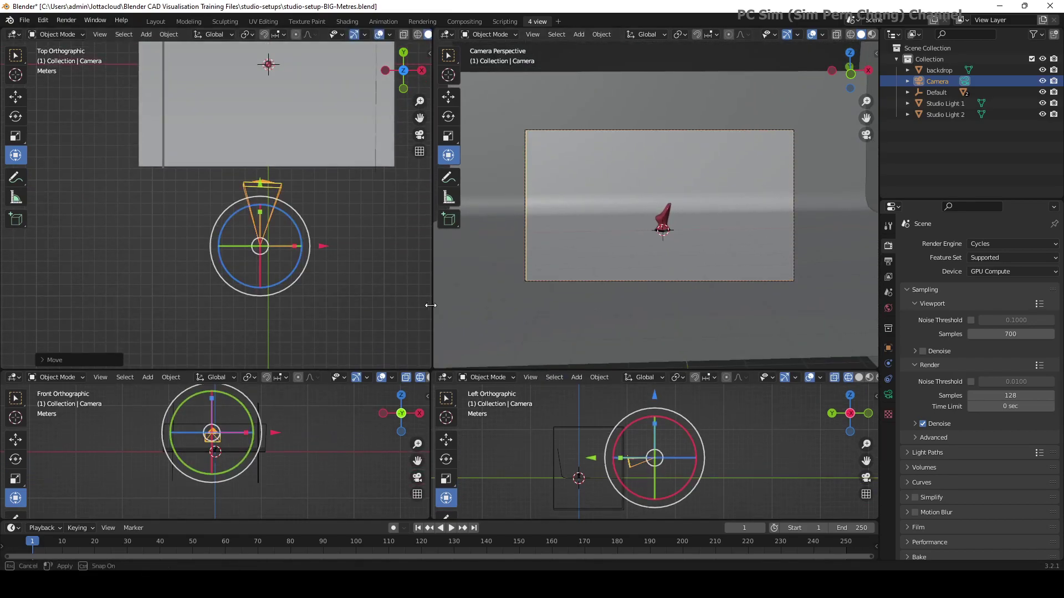
pyautogui.moveTo(432, 304); pyautogui.dragTo(397, 304)
pyautogui.scroll(2, 553, 252)
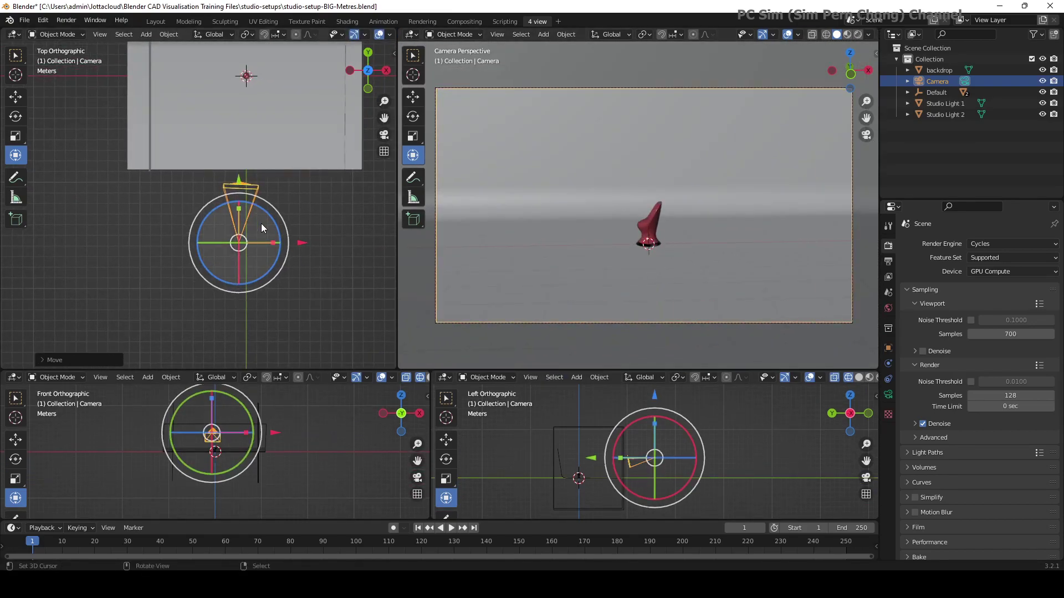
pyautogui.moveTo(554, 252); pyautogui.dragTo(635, 261, button='middle')
pyautogui.scroll(8, 649, 226)
pyautogui.scroll(-1, 635, 261)
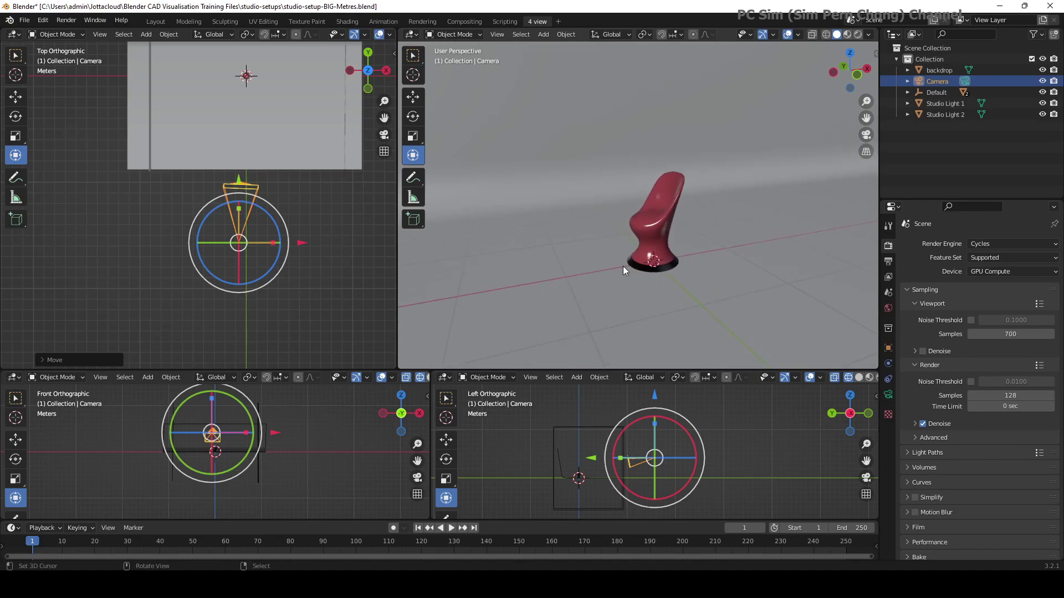
# Step: Align the active camera to the top-right perspective close-up of the red chair
pyautogui.click(495, 35)
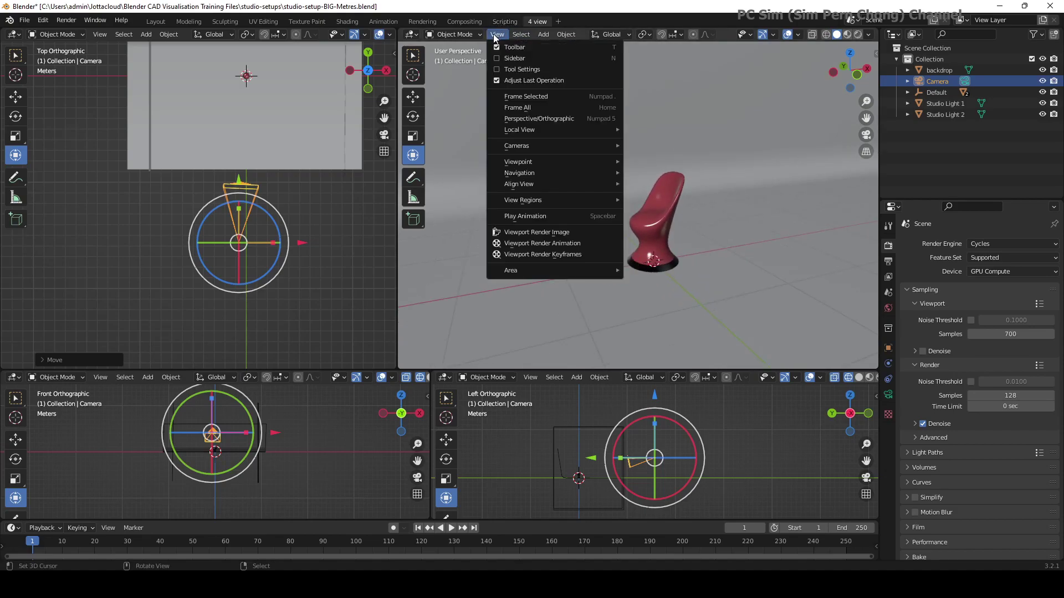
pyautogui.moveTo(510, 184)
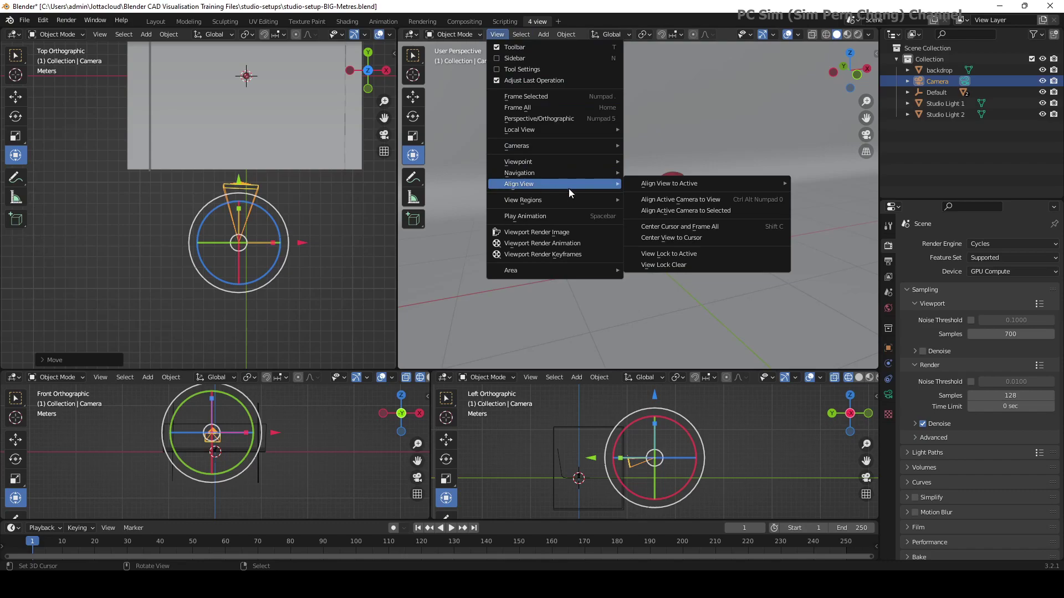
pyautogui.click(671, 200)
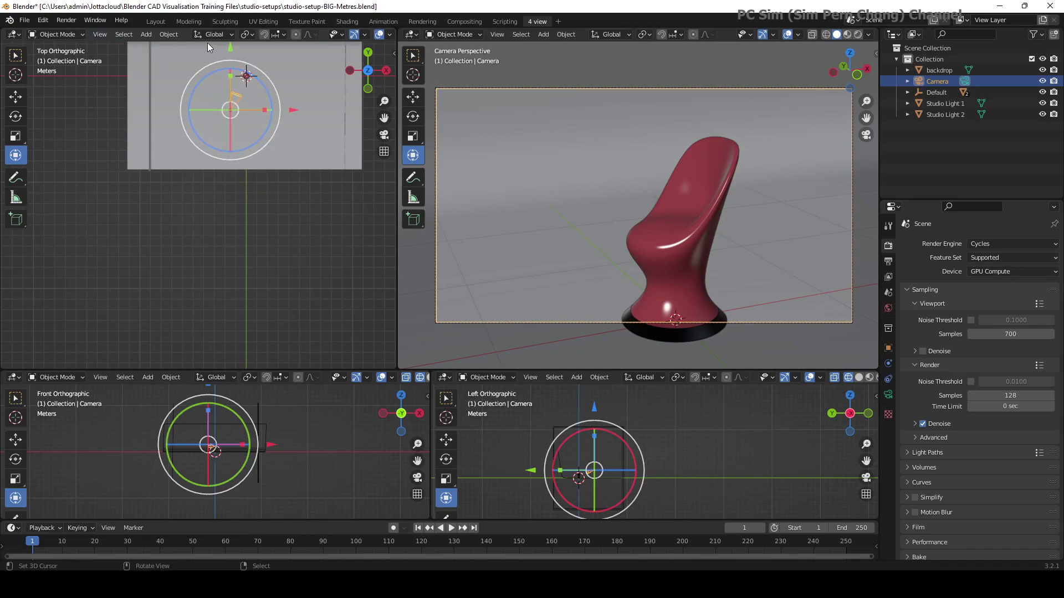
pyautogui.click(220, 35)
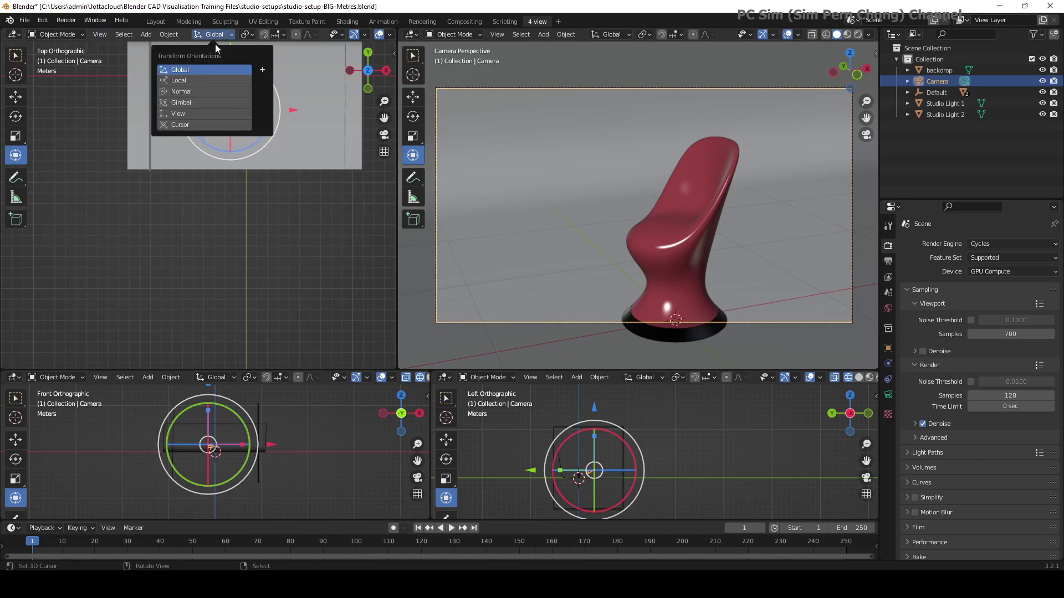
# Step: Set transform orientation to Normal and slide the camera along its local axes to centre the chair smaller
pyautogui.click(194, 91)
pyautogui.moveTo(211, 166); pyautogui.dragTo(201, 189)
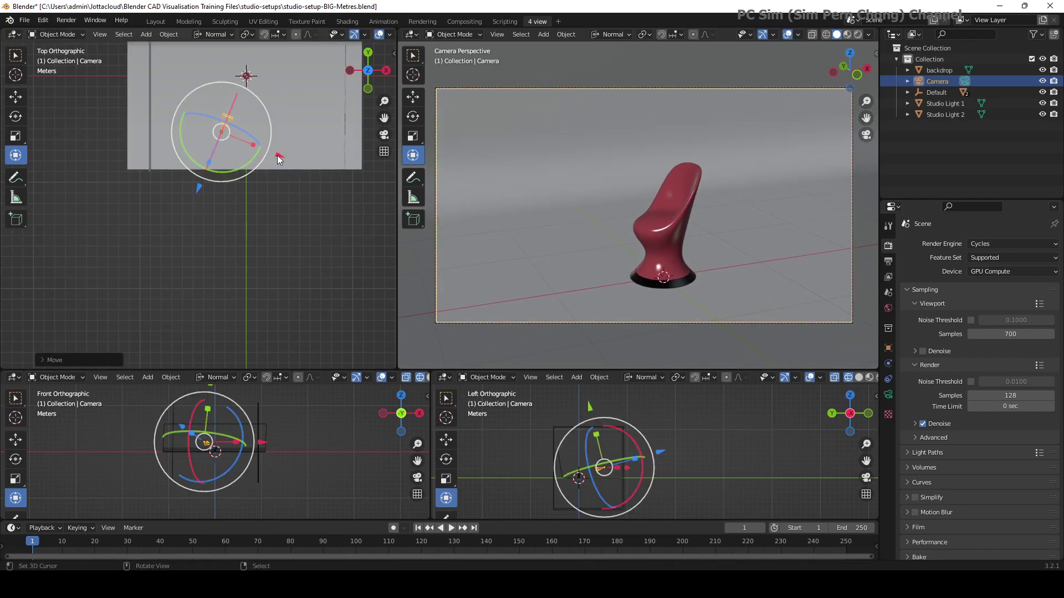
pyautogui.moveTo(278, 159)
pyautogui.mouseDown()
pyautogui.moveTo(268, 159)
pyautogui.moveTo(281, 161)
pyautogui.mouseUp()
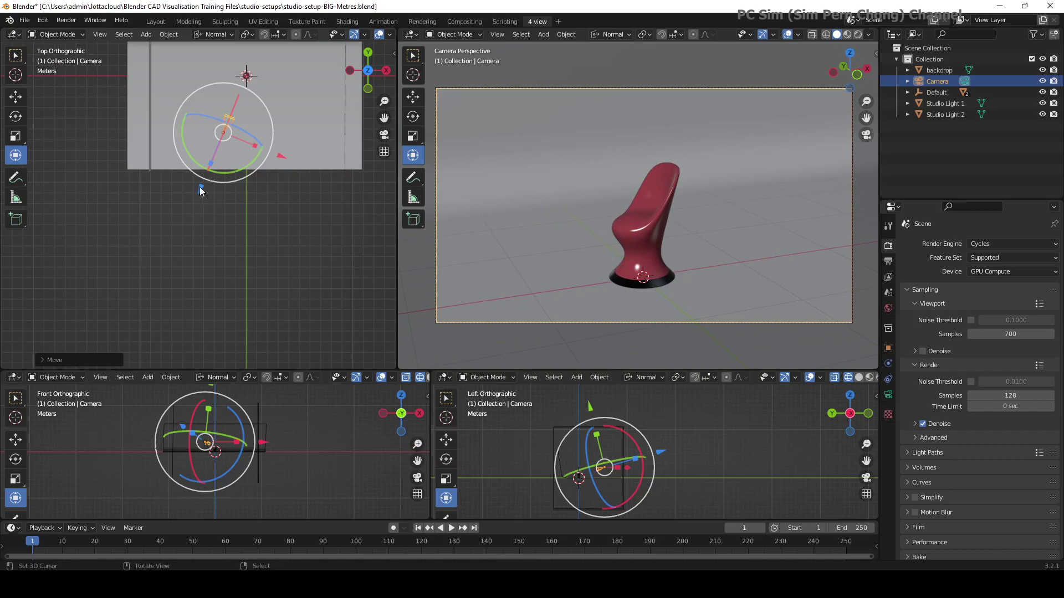
pyautogui.moveTo(200, 191); pyautogui.dragTo(200, 196)
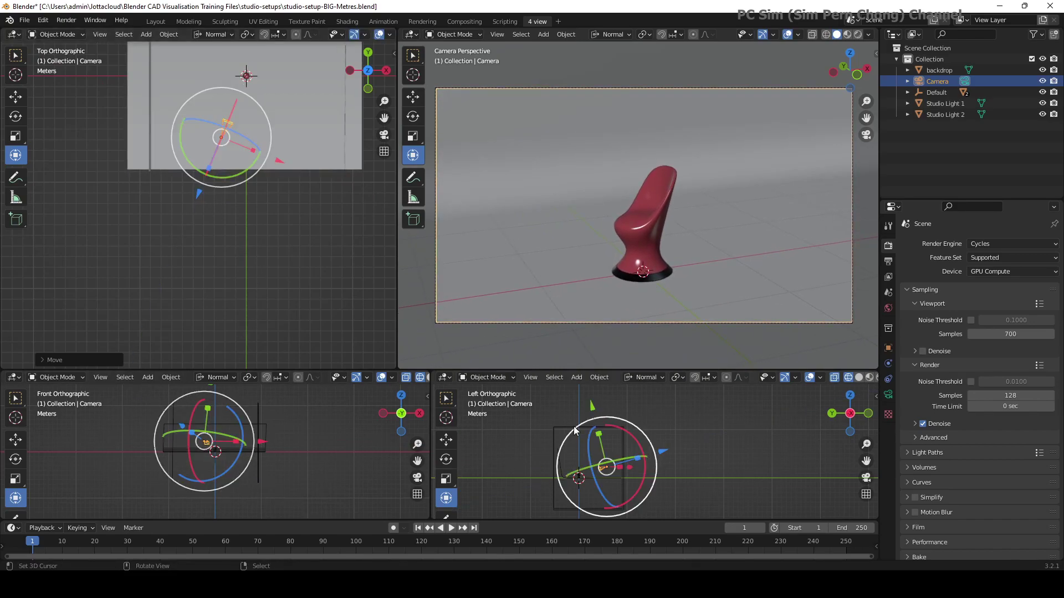
pyautogui.moveTo(589, 402); pyautogui.dragTo(595, 401)
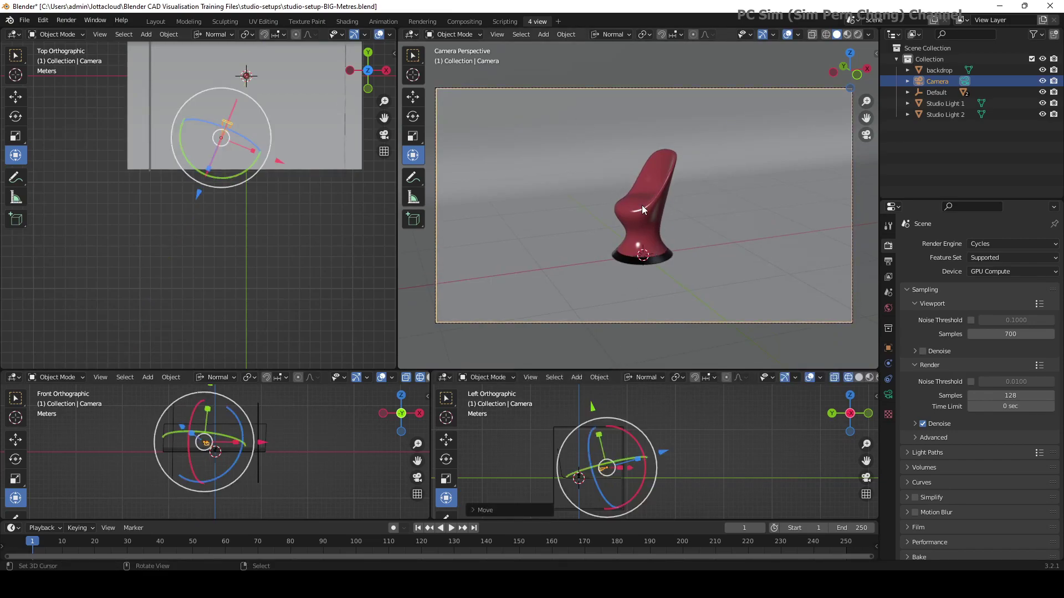
pyautogui.scroll(3, 654, 211)
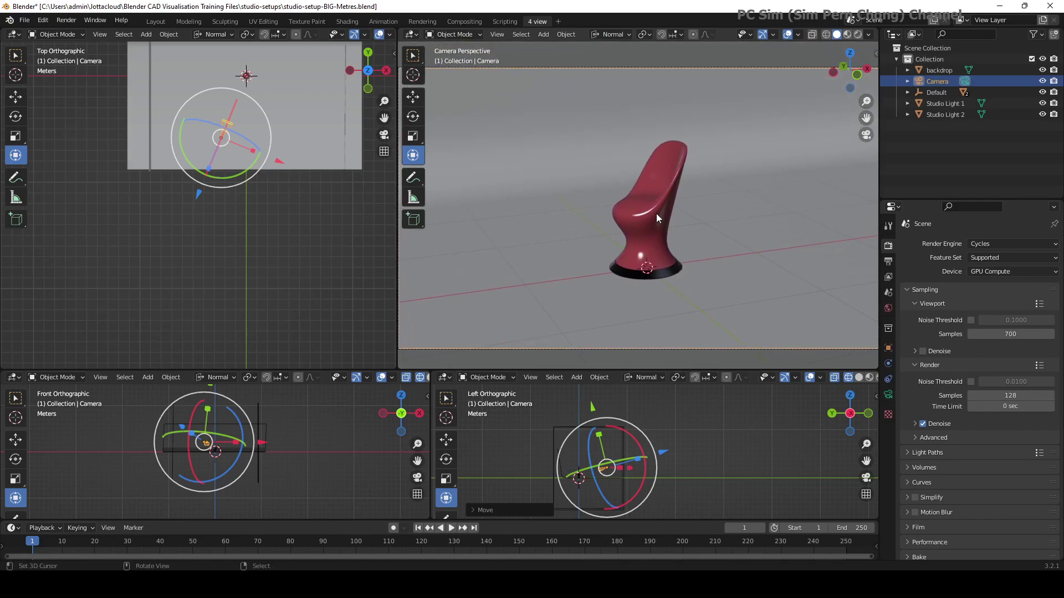
pyautogui.scroll(-2, 656, 214)
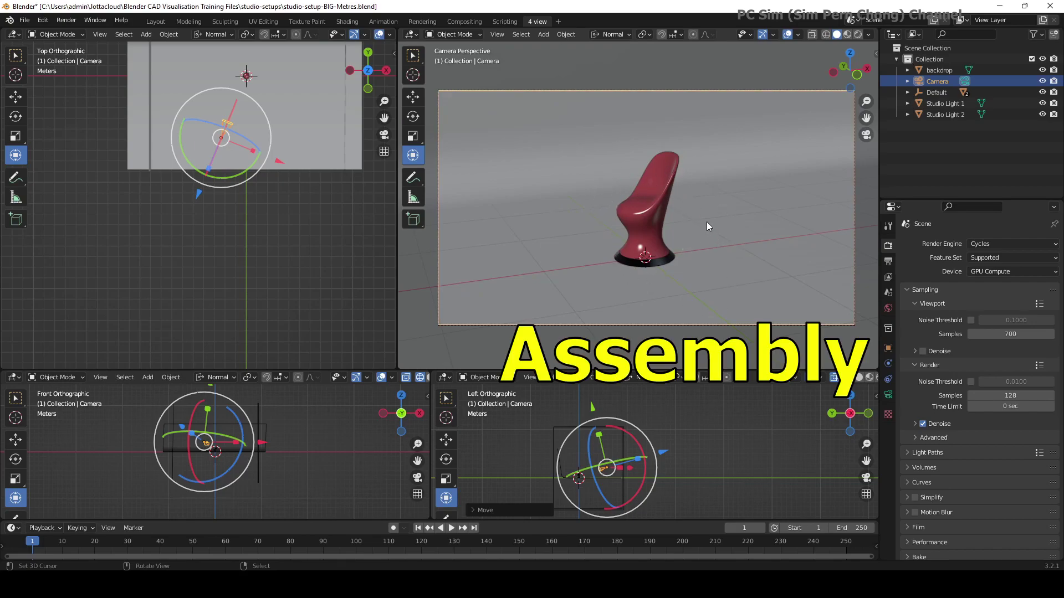
pyautogui.scroll(2, 702, 222)
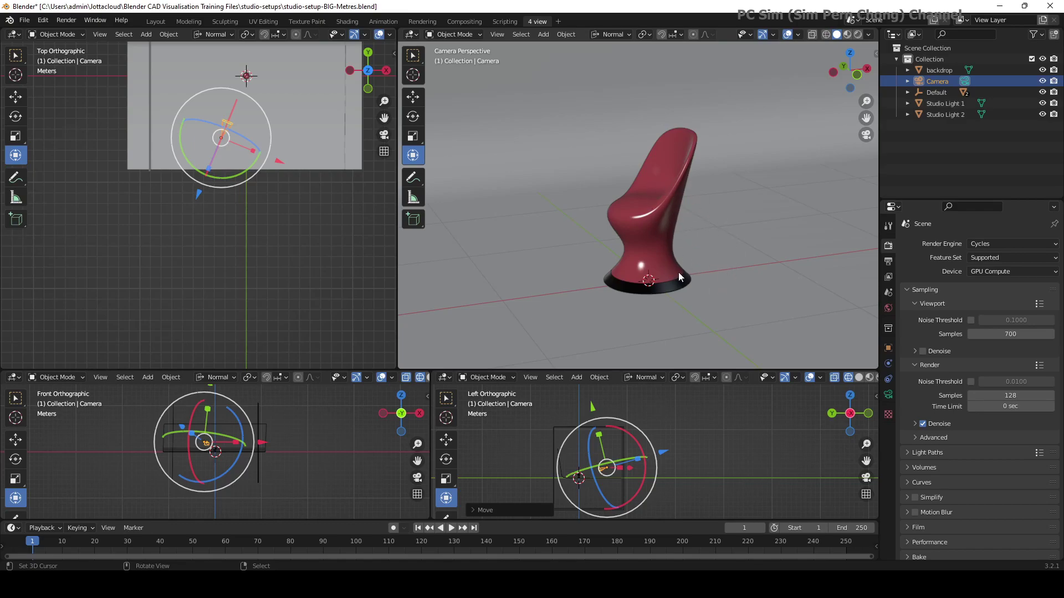
# Step: Parent the black base Object_1 to the chair shell Object_2 using Object (Keep Transform)
pyautogui.click(666, 288)
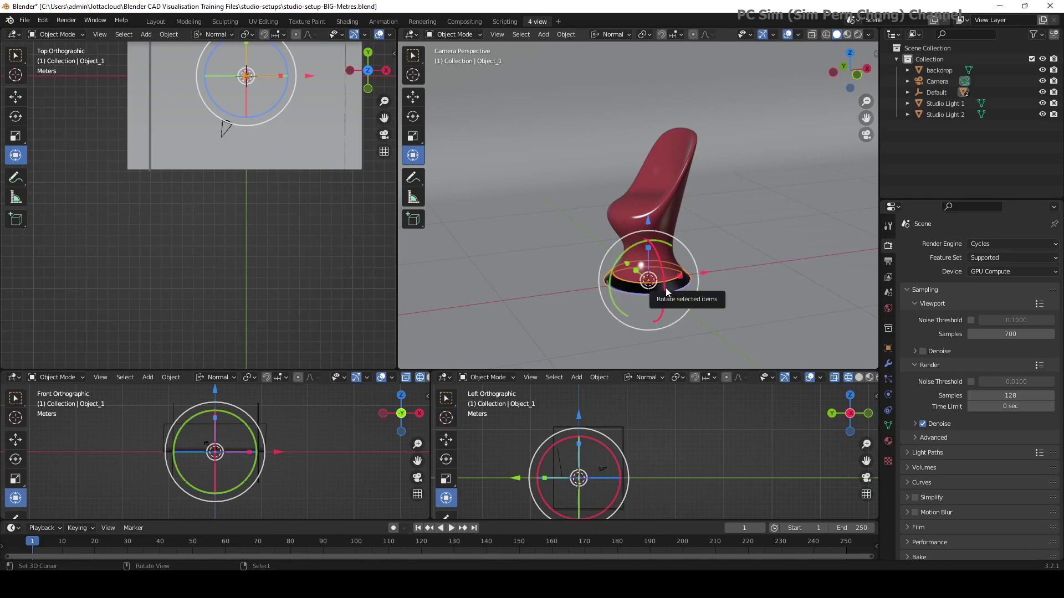
pyautogui.click(664, 214)
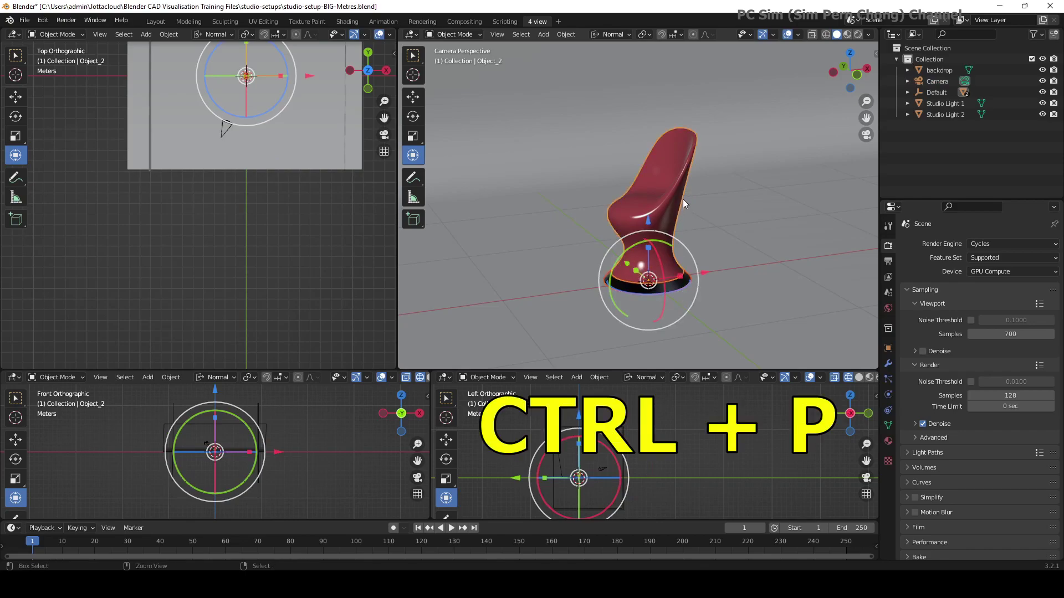
pyautogui.hotkey('ctrl', 'p')
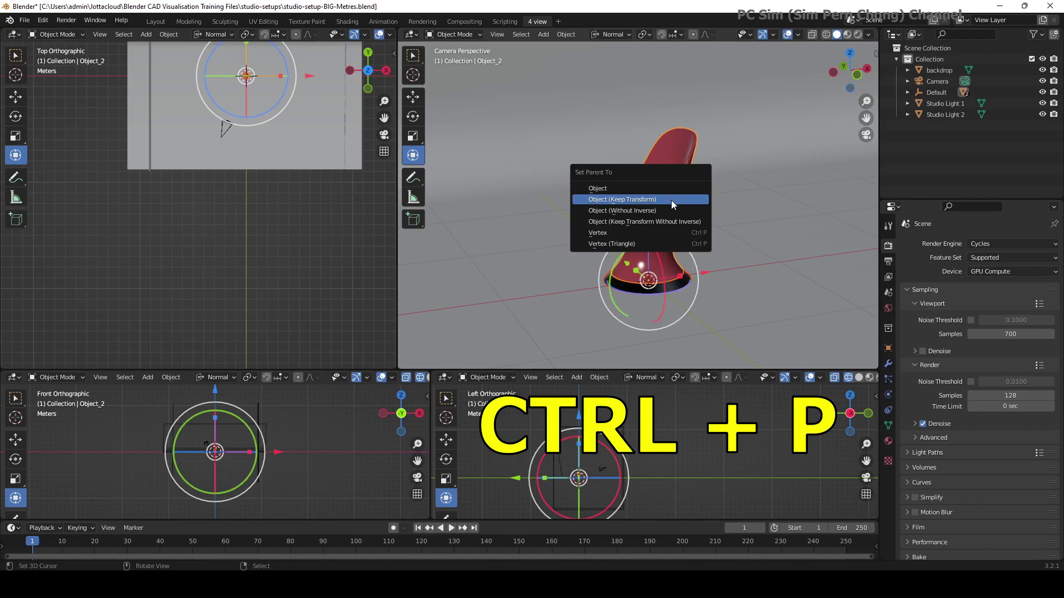
pyautogui.click(630, 199)
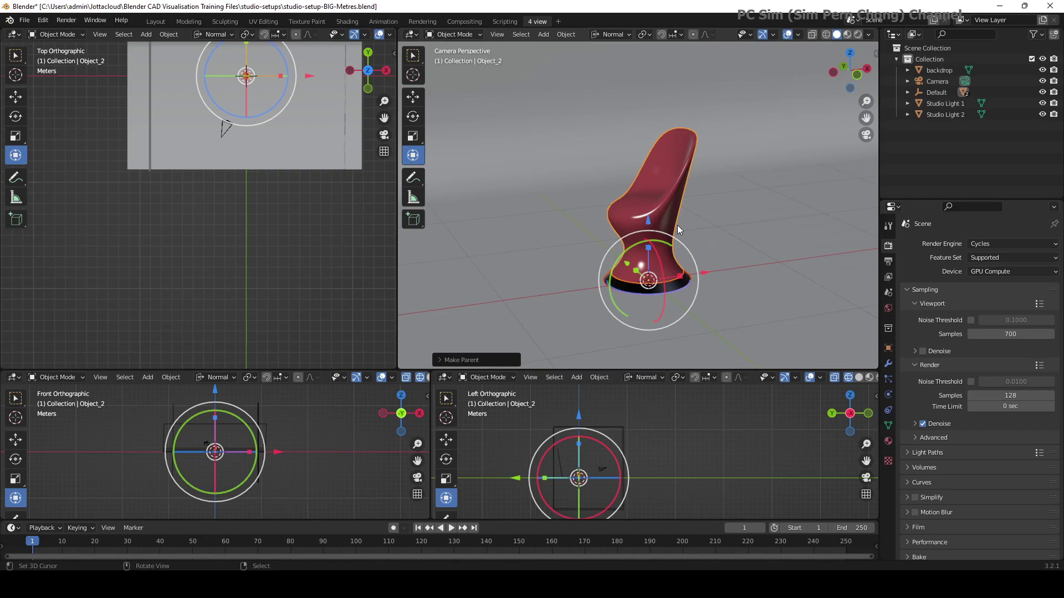
pyautogui.click(658, 203)
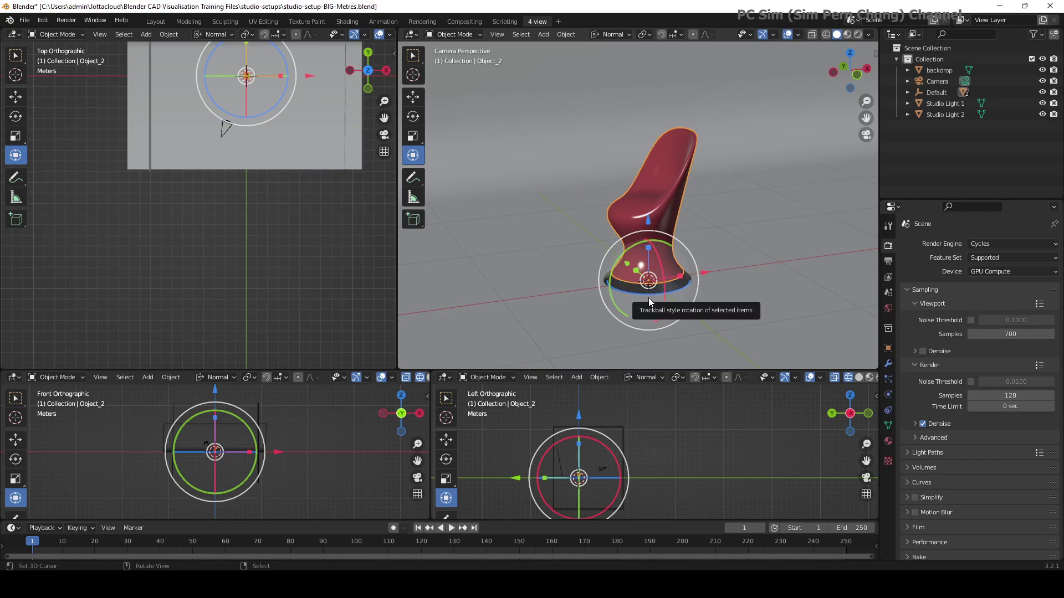
# Step: Rotate the chair, raise it, scale it up about 1.19 times and lower it within the camera frame
pyautogui.moveTo(648, 298); pyautogui.dragTo(691, 274)
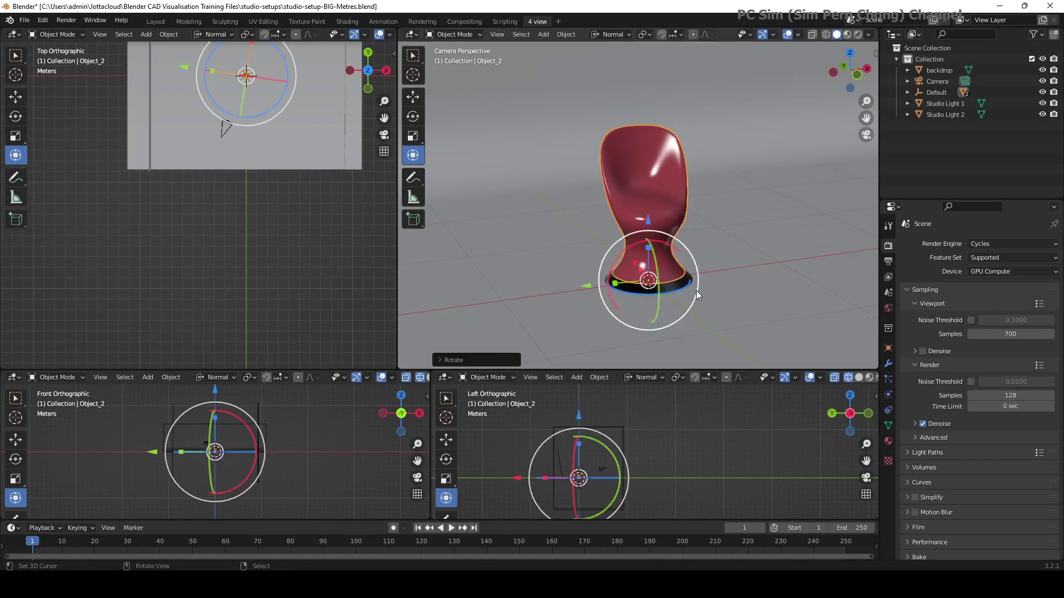
pyautogui.press('Home')
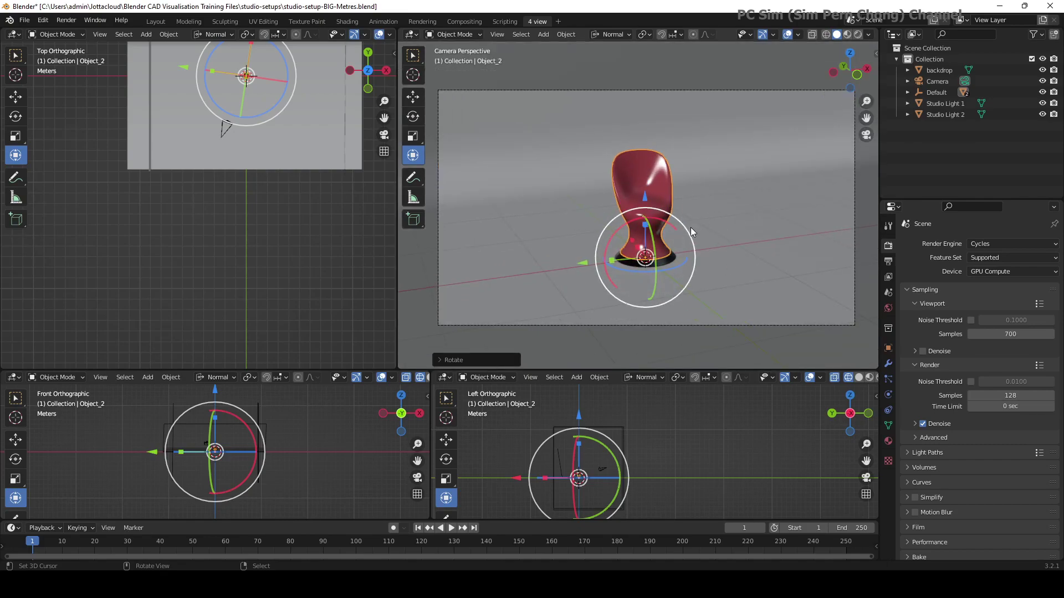
pyautogui.click(660, 184)
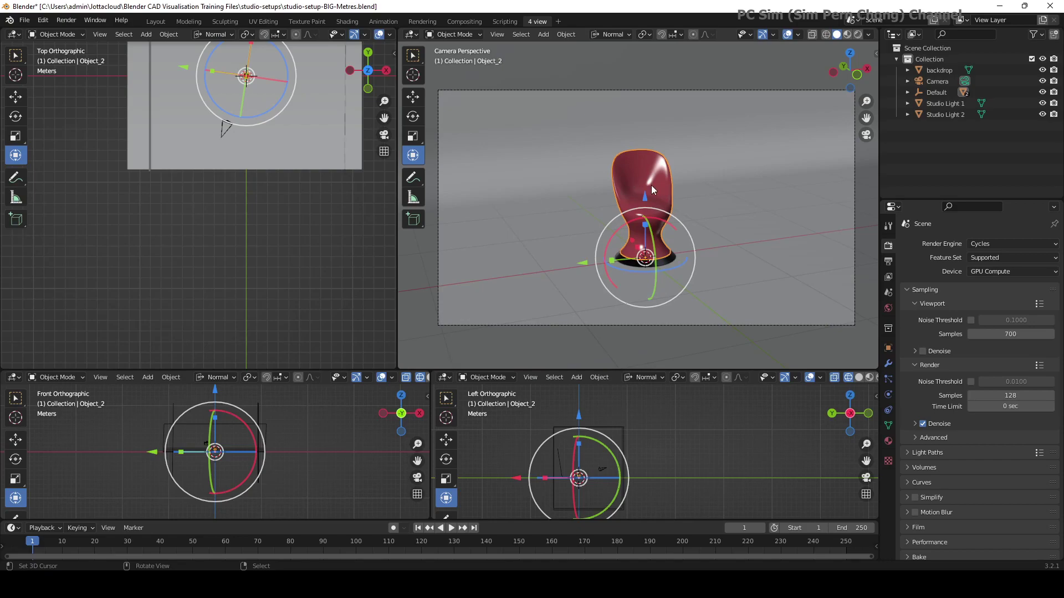
pyautogui.moveTo(644, 193); pyautogui.dragTo(700, 205)
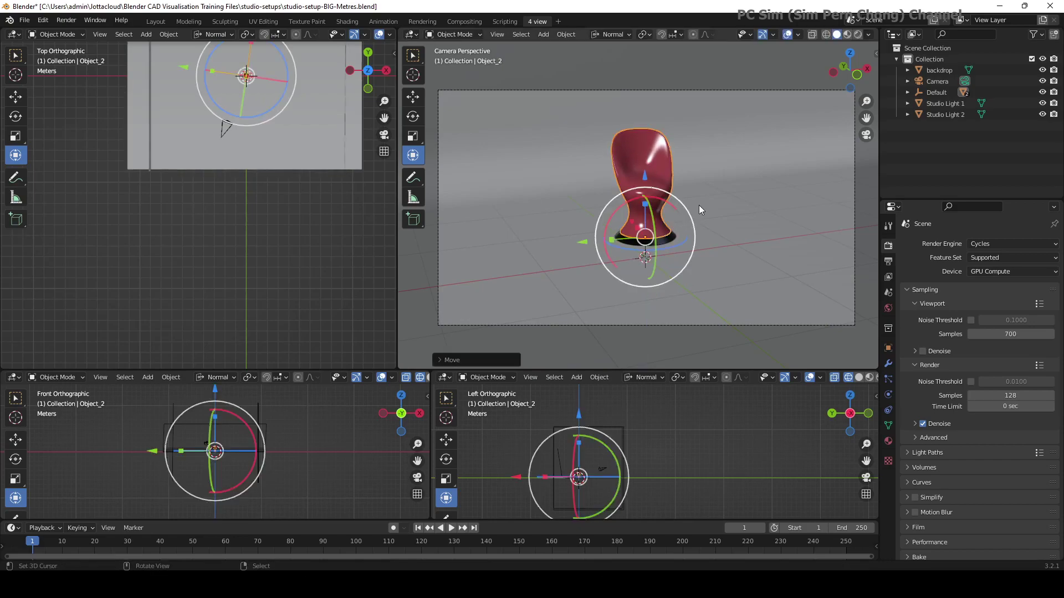
pyautogui.press('s')
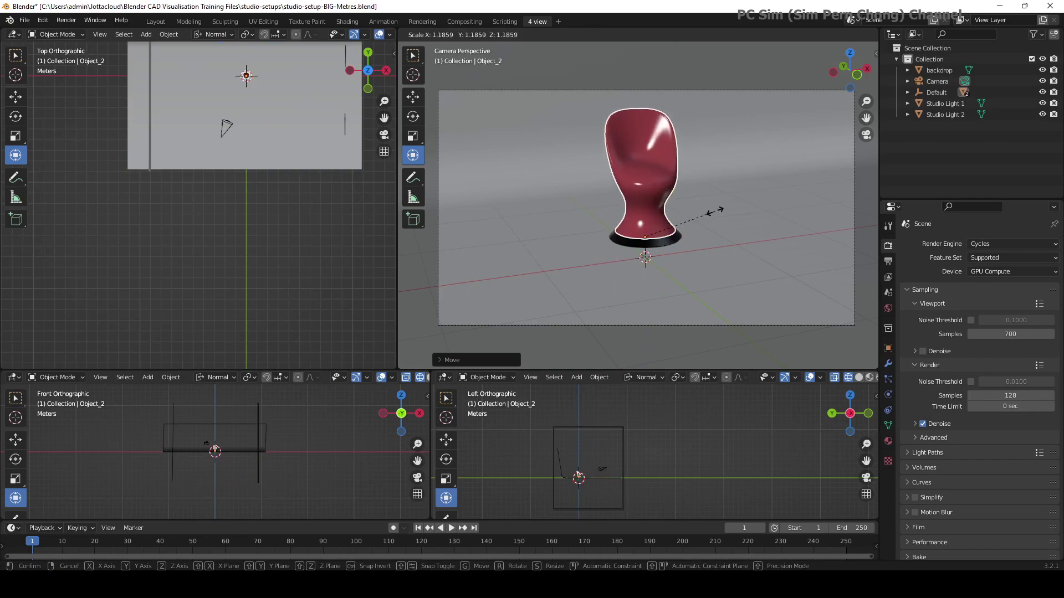
pyautogui.click(723, 211)
pyautogui.moveTo(652, 171); pyautogui.dragTo(644, 193)
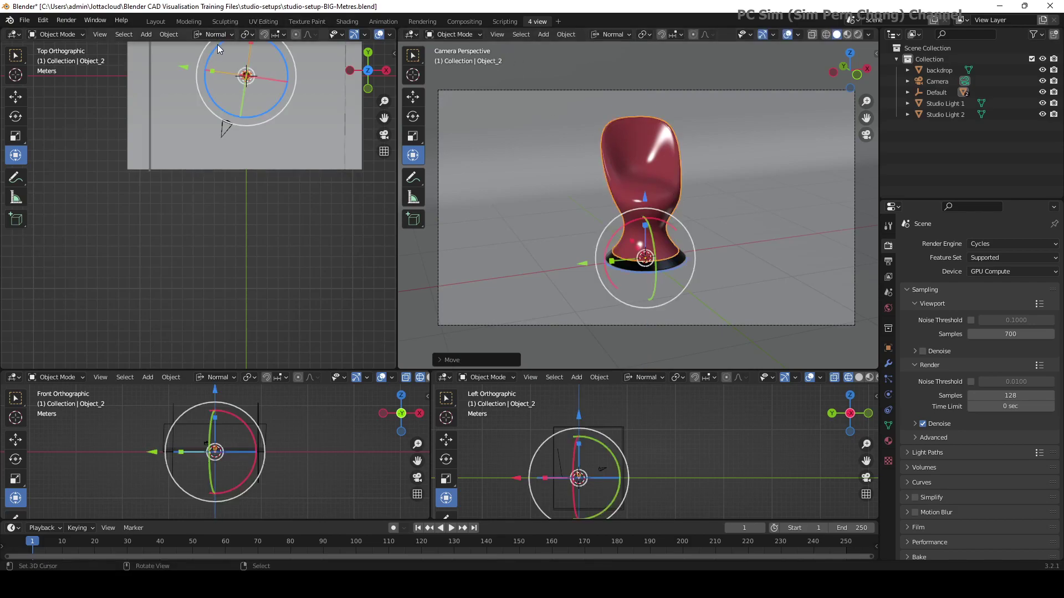
pyautogui.press('Home')
pyautogui.scroll(-2, 712, 231)
# Step: Switch to the Shading workspace and preview the chair close up in Cycles rendered shading
pyautogui.click(346, 21)
pyautogui.scroll(6, 623, 287)
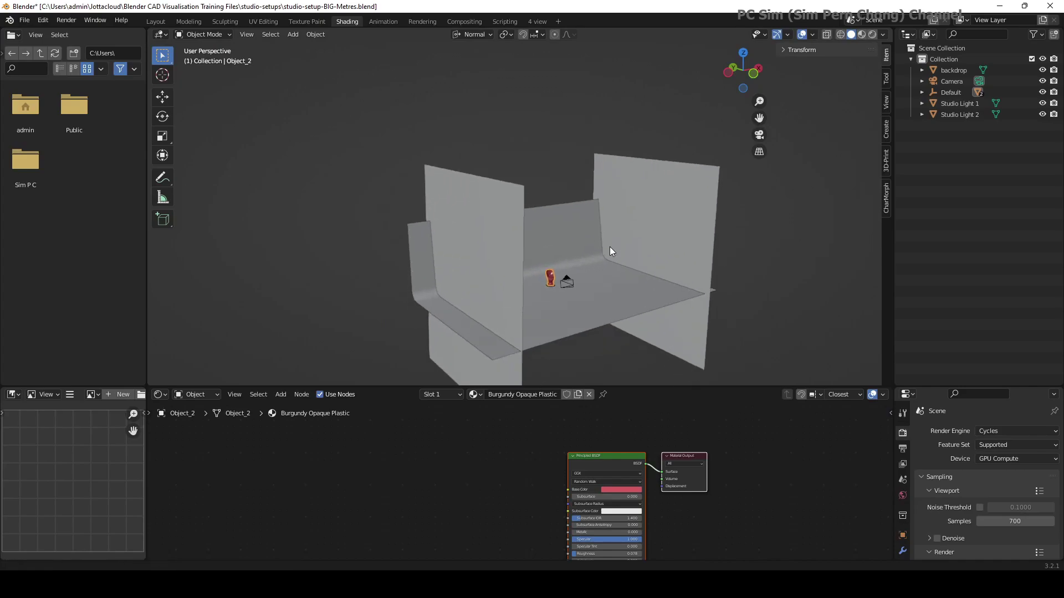
pyautogui.moveTo(643, 197); pyautogui.dragTo(586, 216, button='middle')
pyautogui.scroll(4, 592, 265)
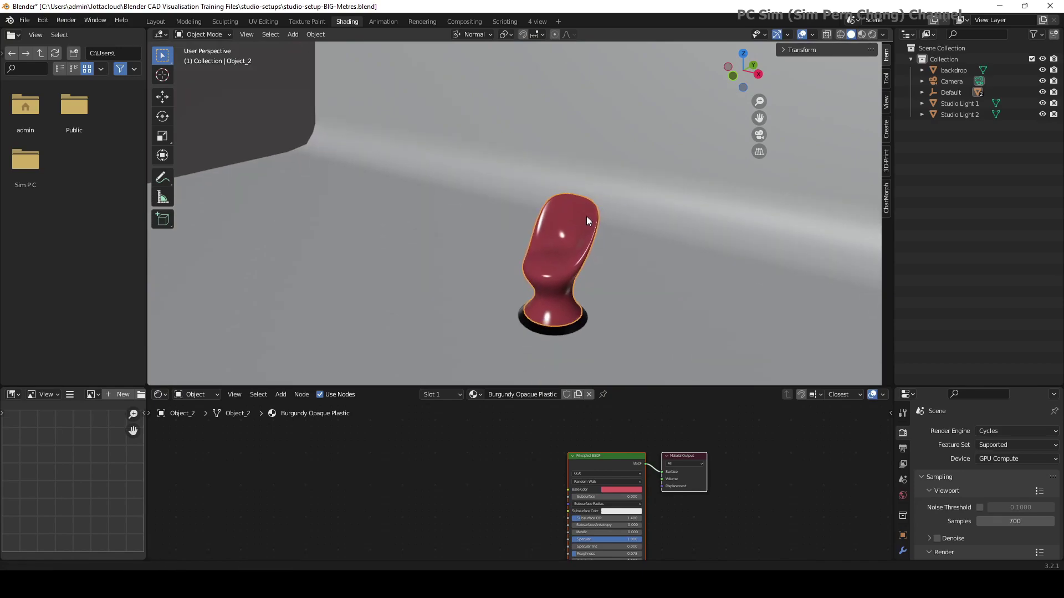
pyautogui.click(872, 35)
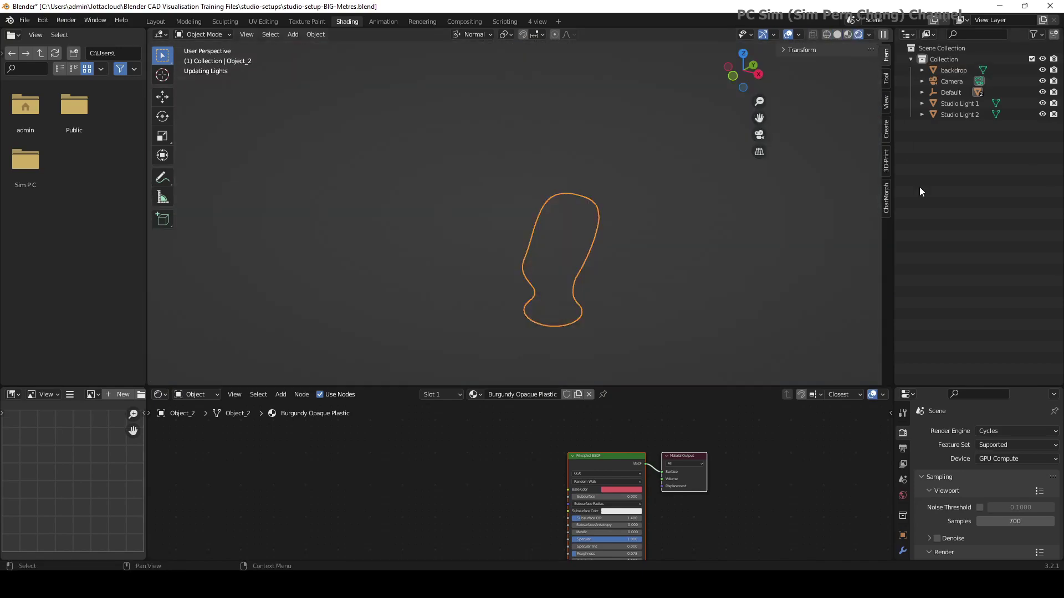
pyautogui.click(999, 433)
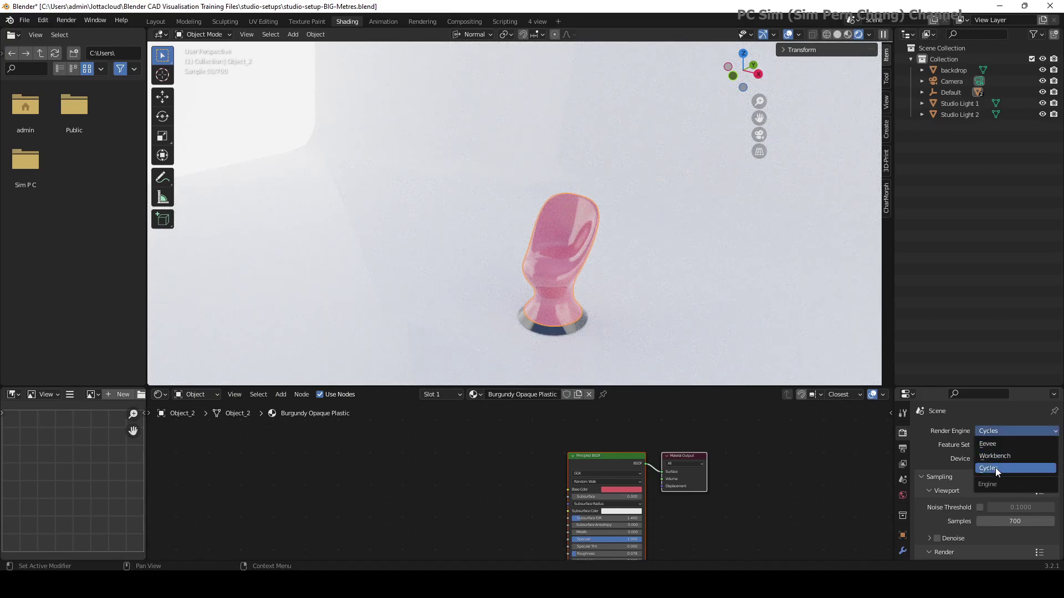
pyautogui.moveTo(599, 280); pyautogui.dragTo(582, 214, button='middle')
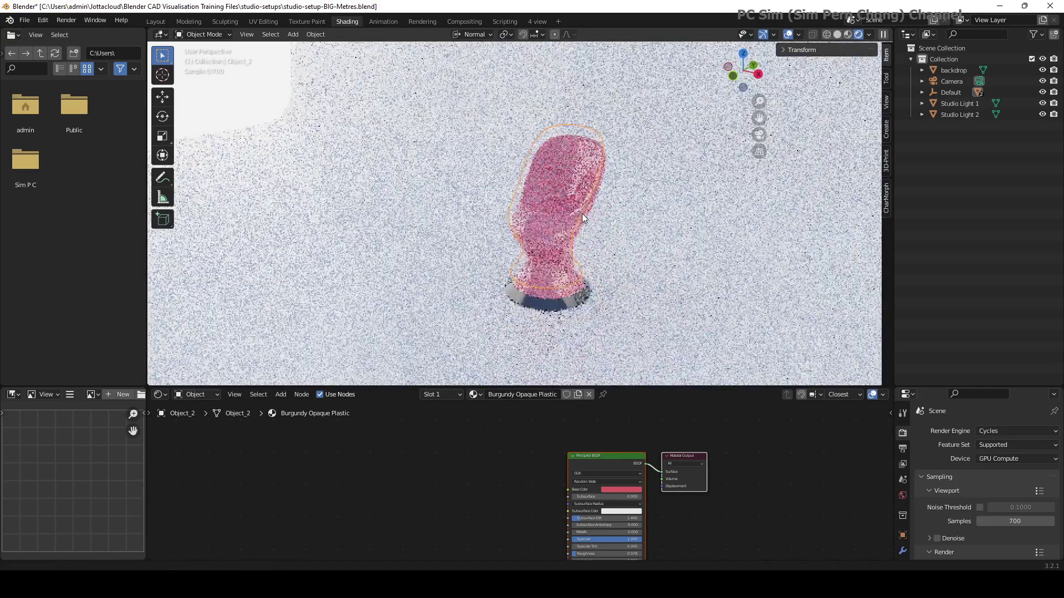
pyautogui.scroll(3, 581, 214)
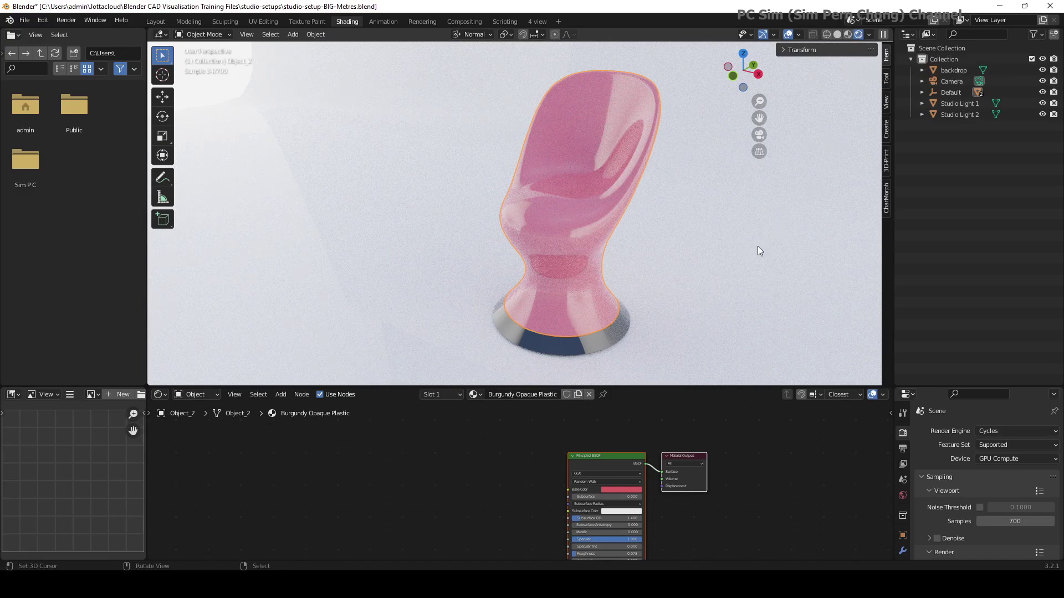
pyautogui.moveTo(729, 249); pyautogui.dragTo(667, 375, button='middle')
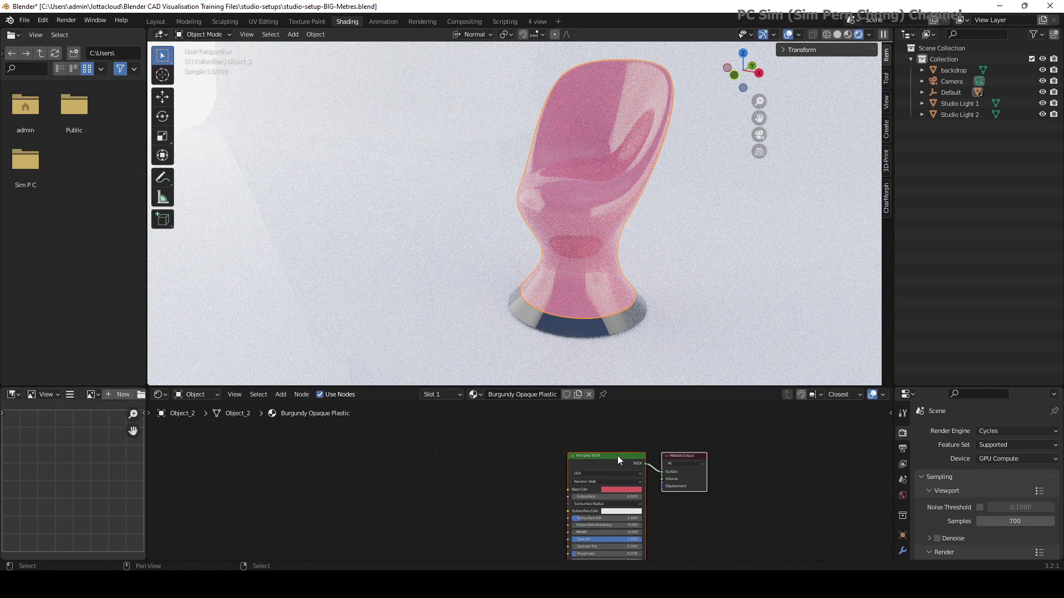
pyautogui.moveTo(619, 460); pyautogui.dragTo(562, 430)
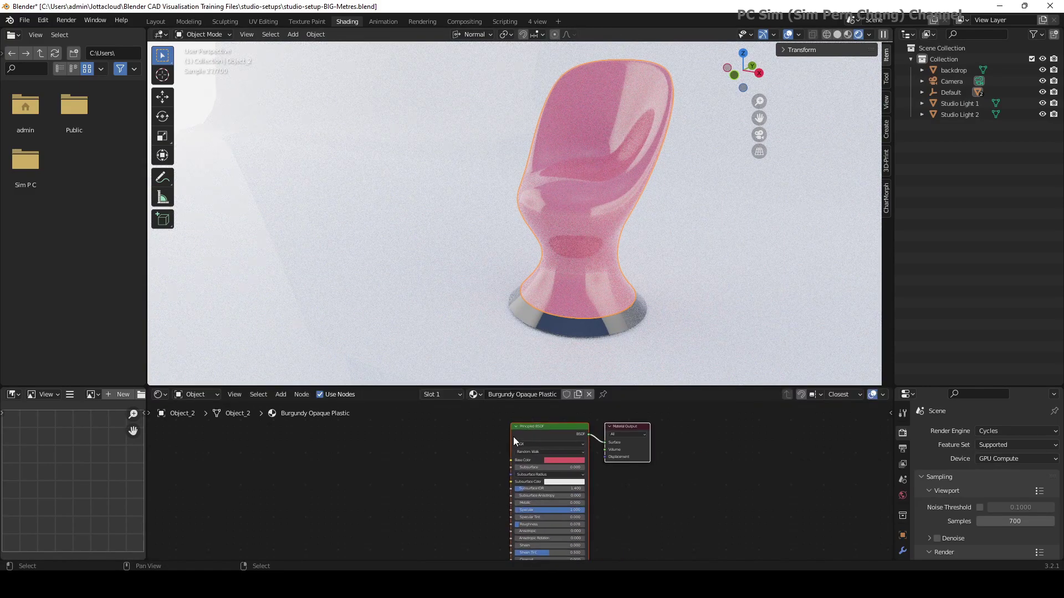
# Step: Change the Principled BSDF base colour to a more saturated red and widen the file browser
pyautogui.click(565, 462)
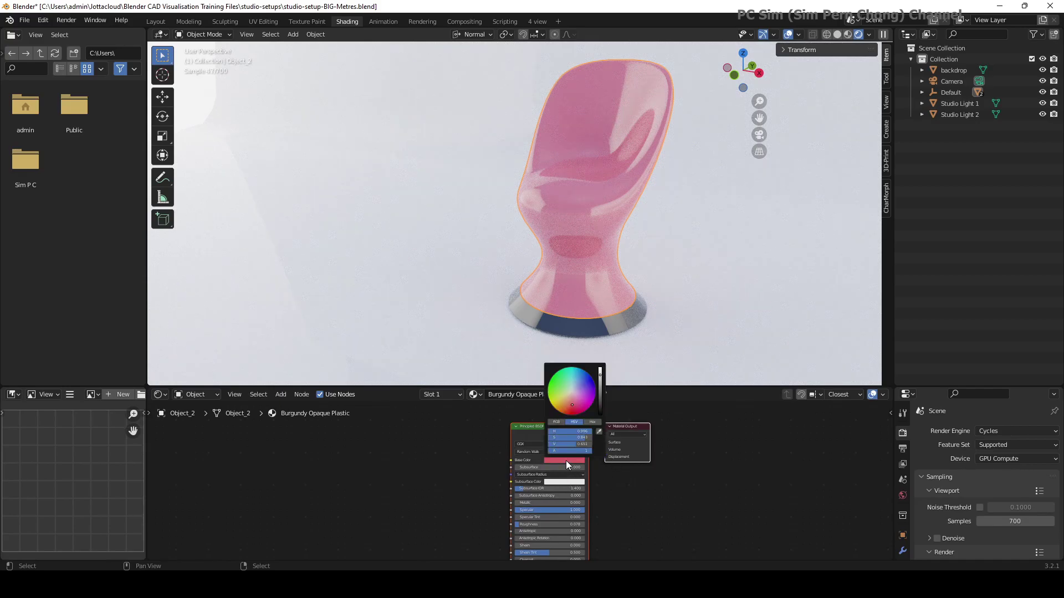
pyautogui.click(574, 411)
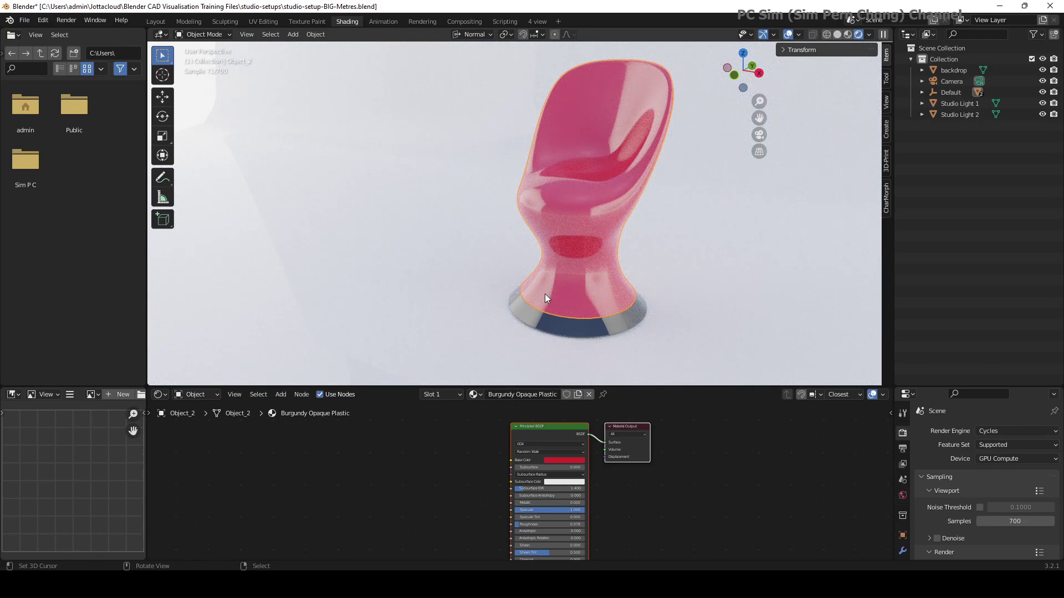
pyautogui.moveTo(148, 320); pyautogui.dragTo(225, 324)
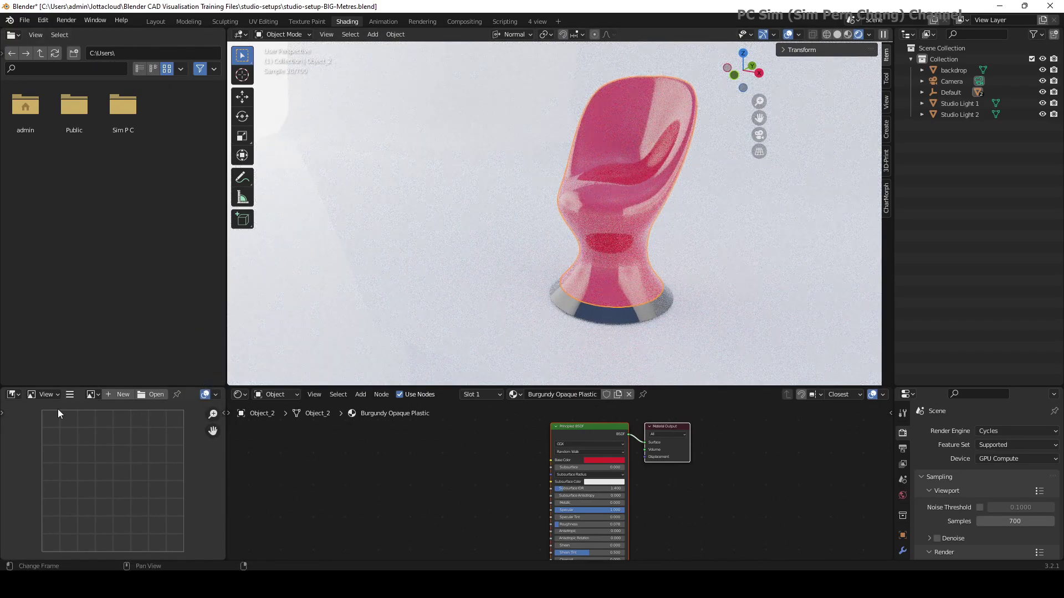
# Step: Turn the bottom-left area into a widened Asset Browser showing the Material Library
pyautogui.click(13, 394)
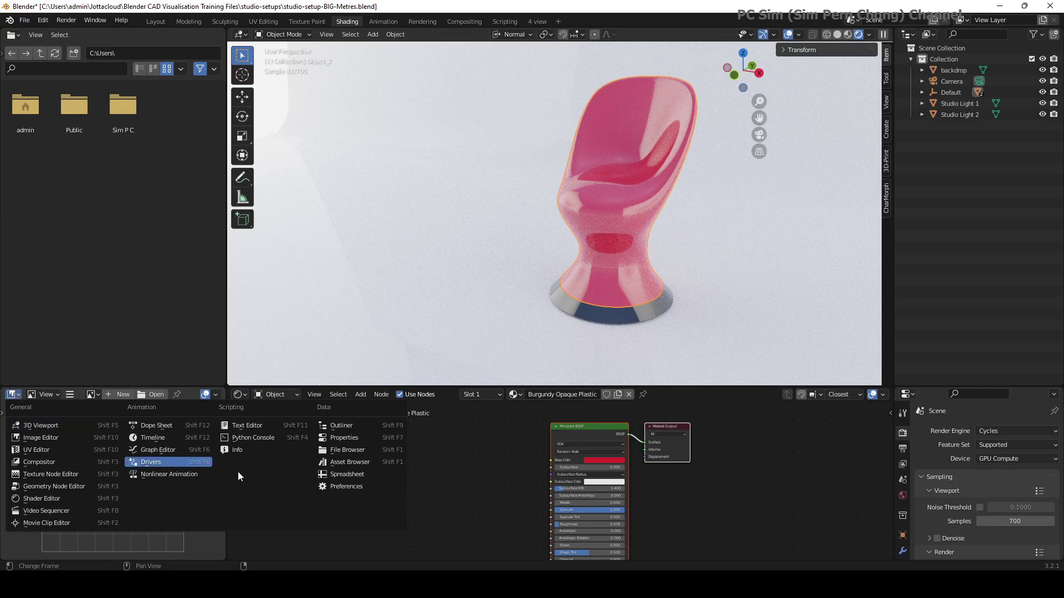
pyautogui.click(347, 464)
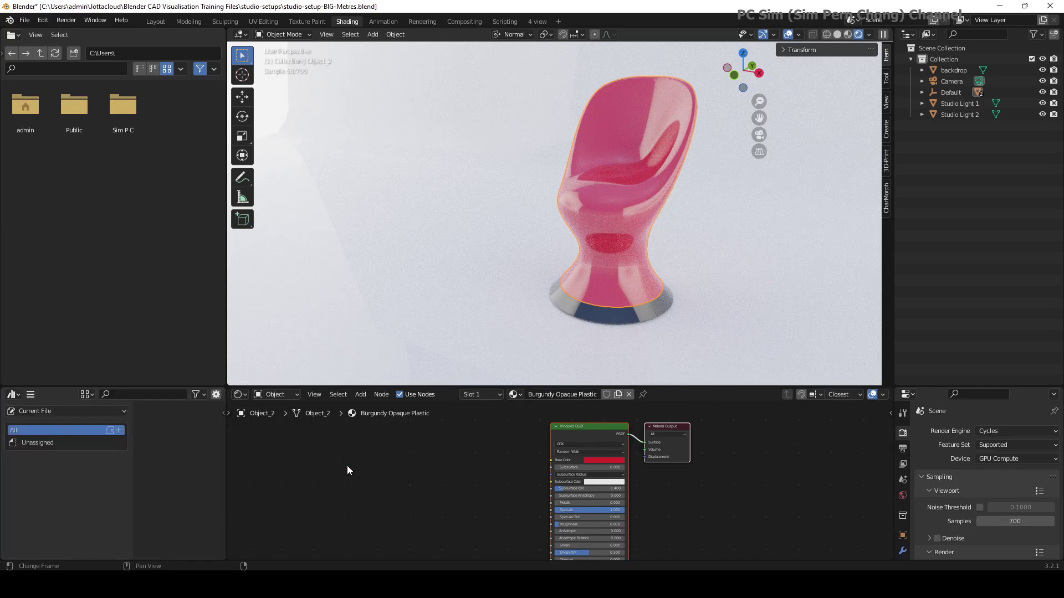
pyautogui.click(39, 412)
pyautogui.click(37, 442)
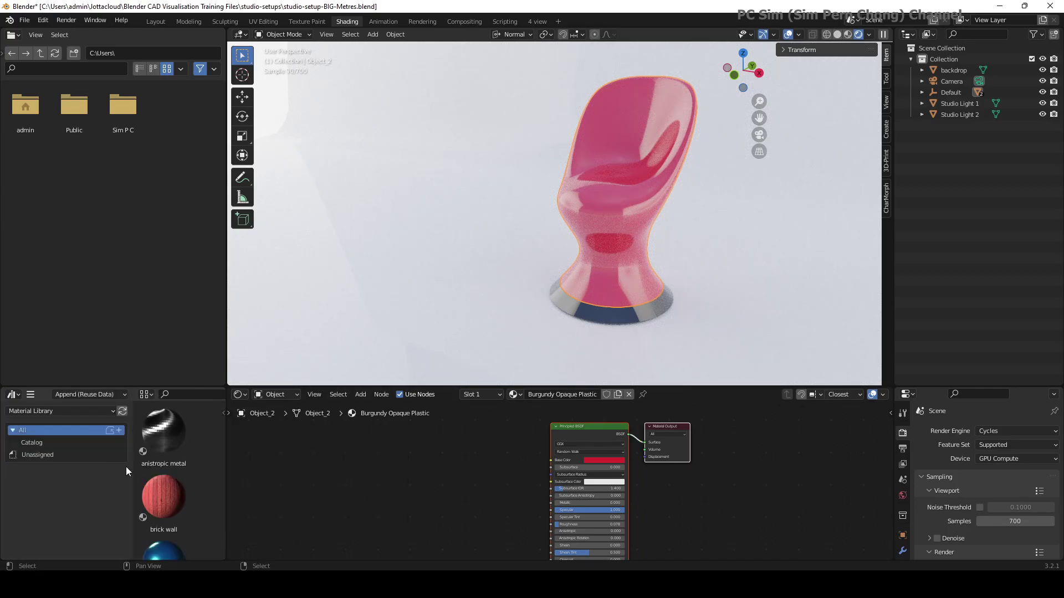
pyautogui.moveTo(228, 361); pyautogui.dragTo(384, 367)
pyautogui.moveTo(660, 308); pyautogui.dragTo(576, 282, button='middle')
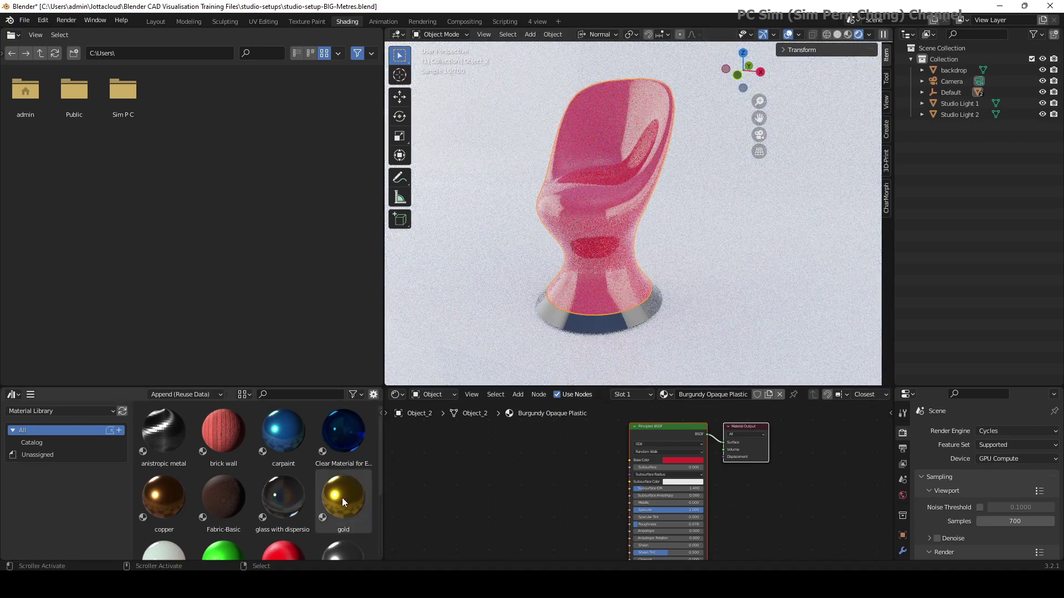
# Step: Drag the 'plastic' material onto the chair shell and 'anistropic metal' onto its base
pyautogui.scroll(-1, 327, 501)
pyautogui.scroll(-1, 276, 533)
pyautogui.moveTo(276, 533); pyautogui.dragTo(611, 265)
pyautogui.moveTo(664, 248); pyautogui.dragTo(657, 251, button='middle')
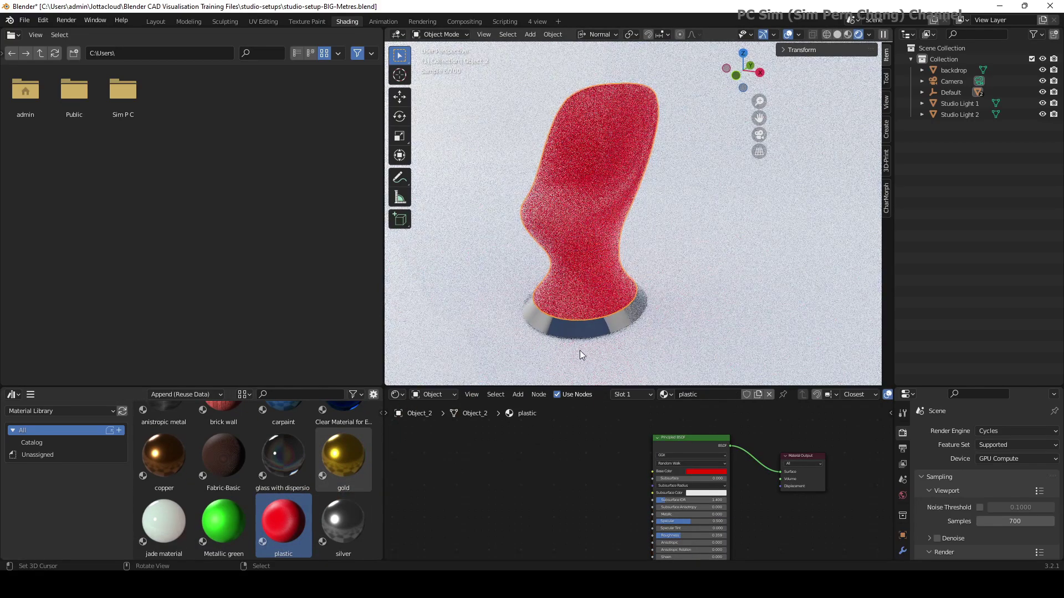
pyautogui.scroll(2, 231, 457)
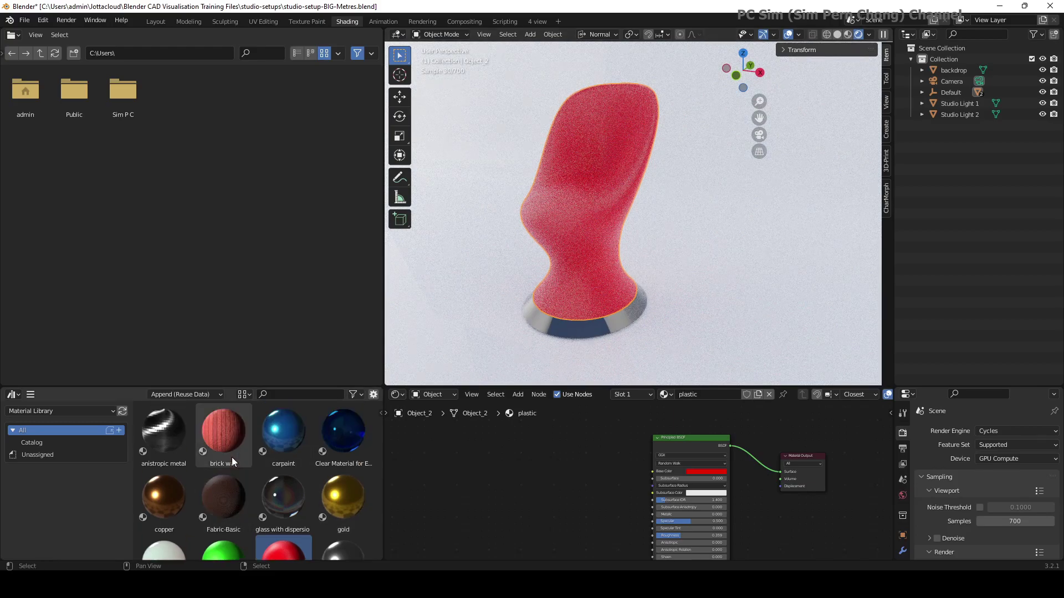
pyautogui.moveTo(179, 447); pyautogui.dragTo(611, 328)
pyautogui.moveTo(611, 328); pyautogui.dragTo(654, 310, button='middle')
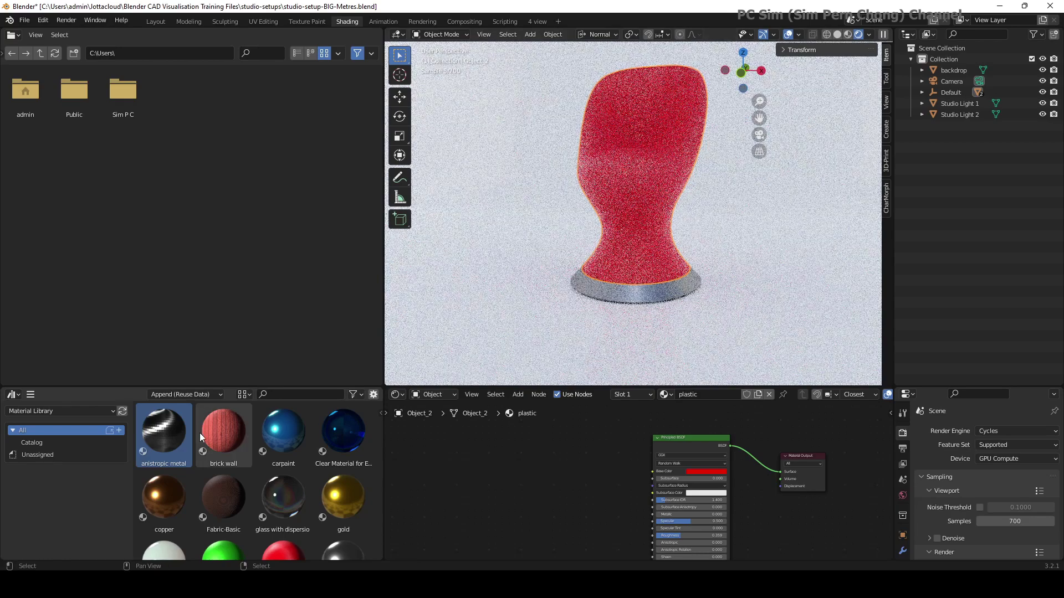
pyautogui.scroll(-2, 237, 447)
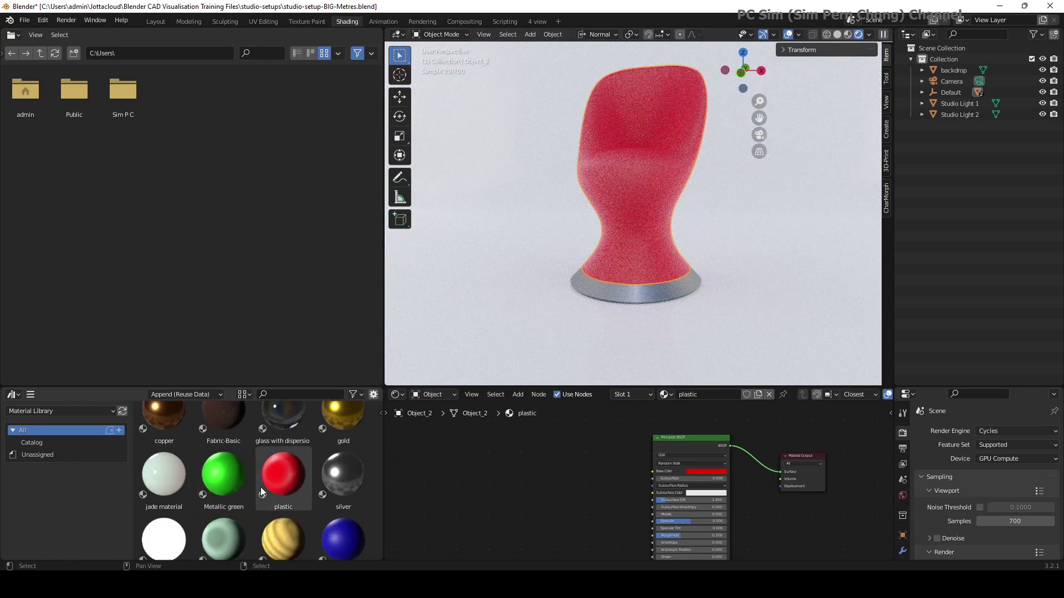
pyautogui.scroll(3, 264, 484)
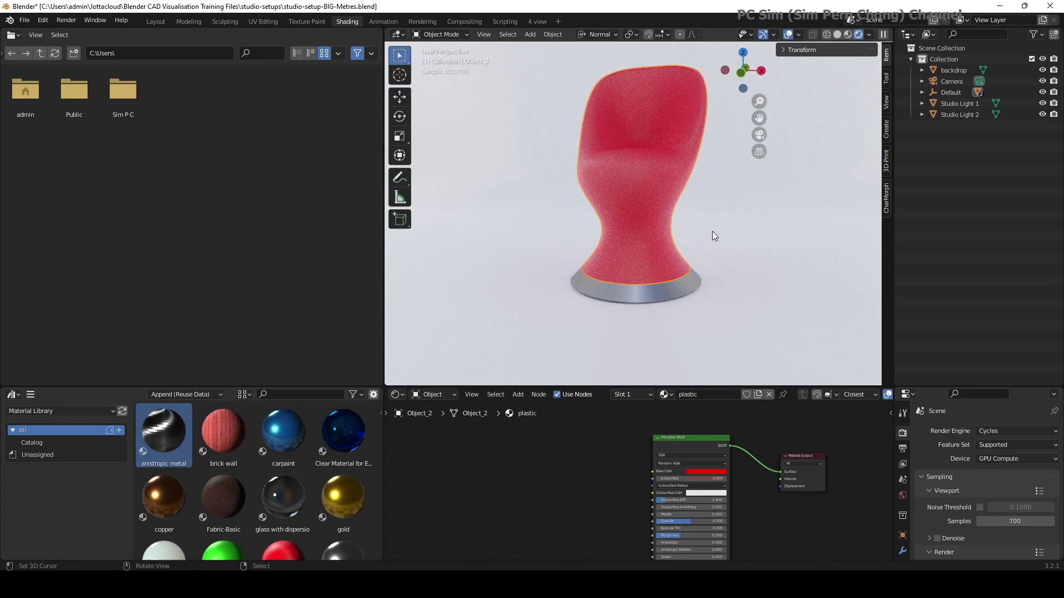
pyautogui.moveTo(712, 232); pyautogui.dragTo(703, 246, button='middle')
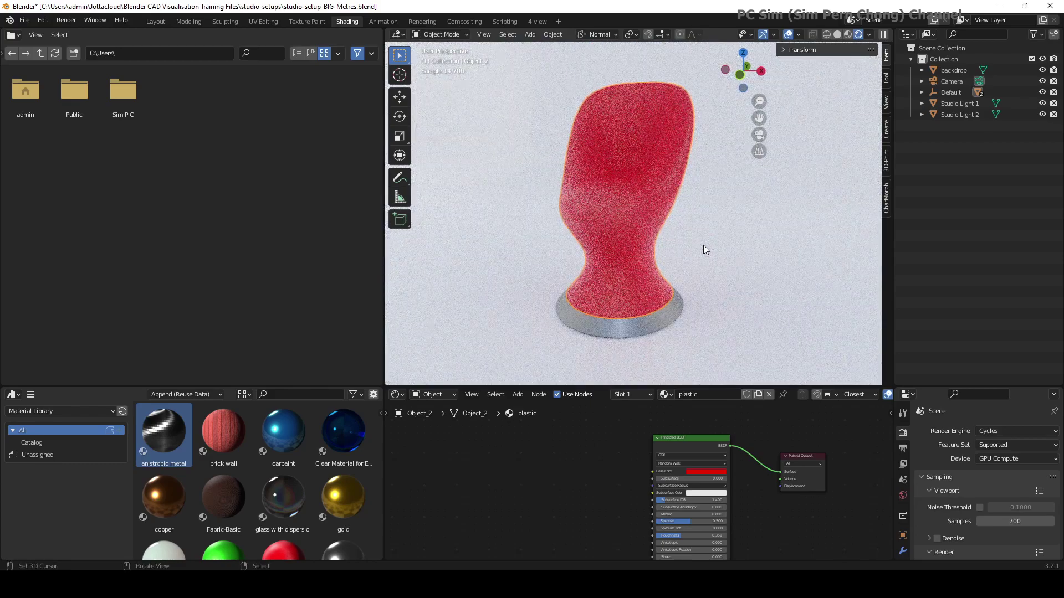